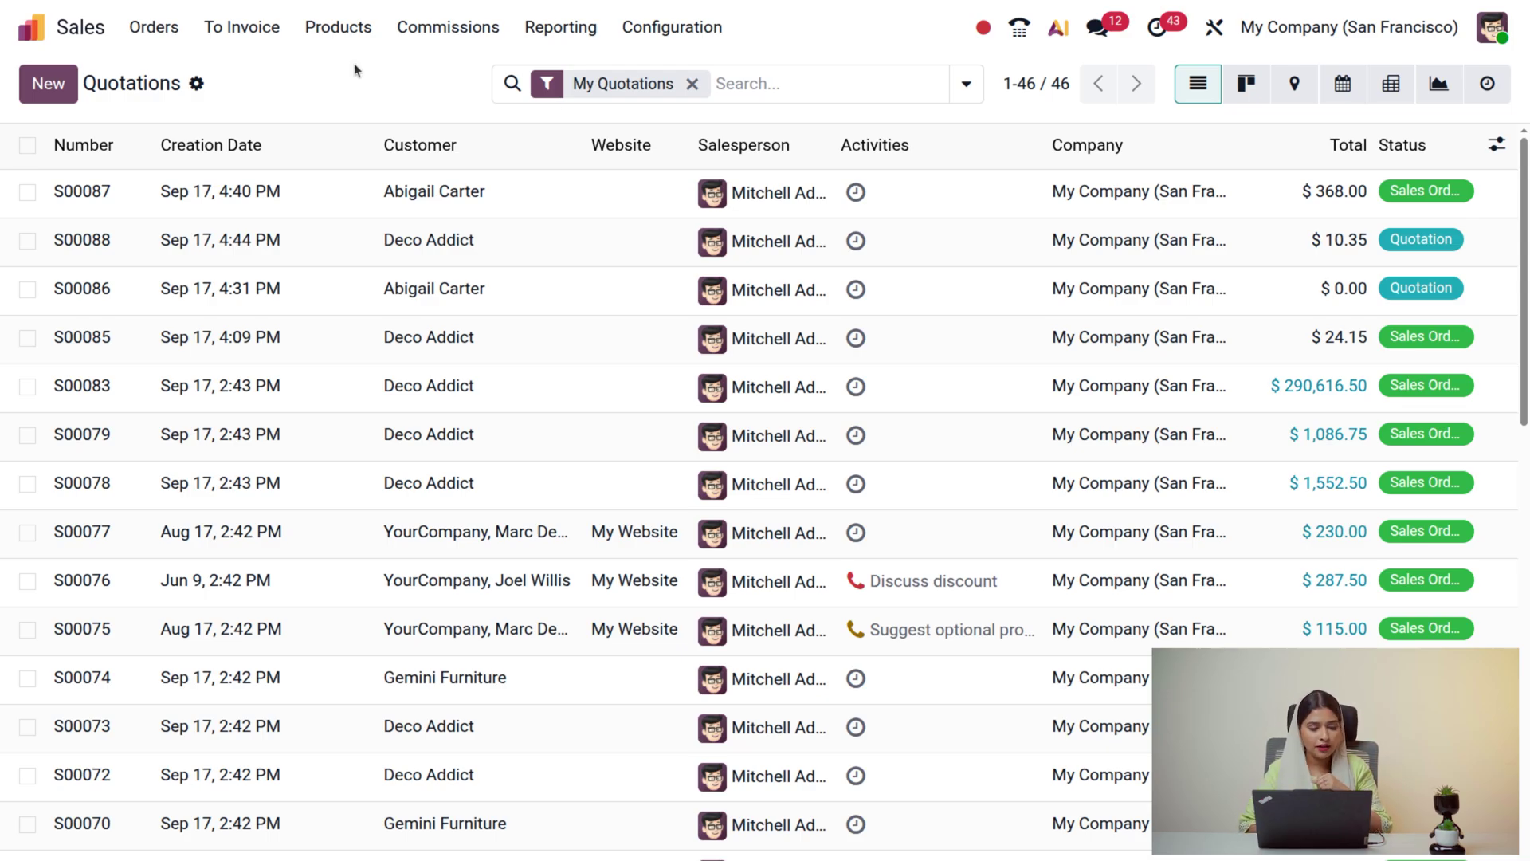
Create a new order from the Sales Orders list and select the existing customer for it.
{"action": "left_click", "coordinate": [153, 28]}
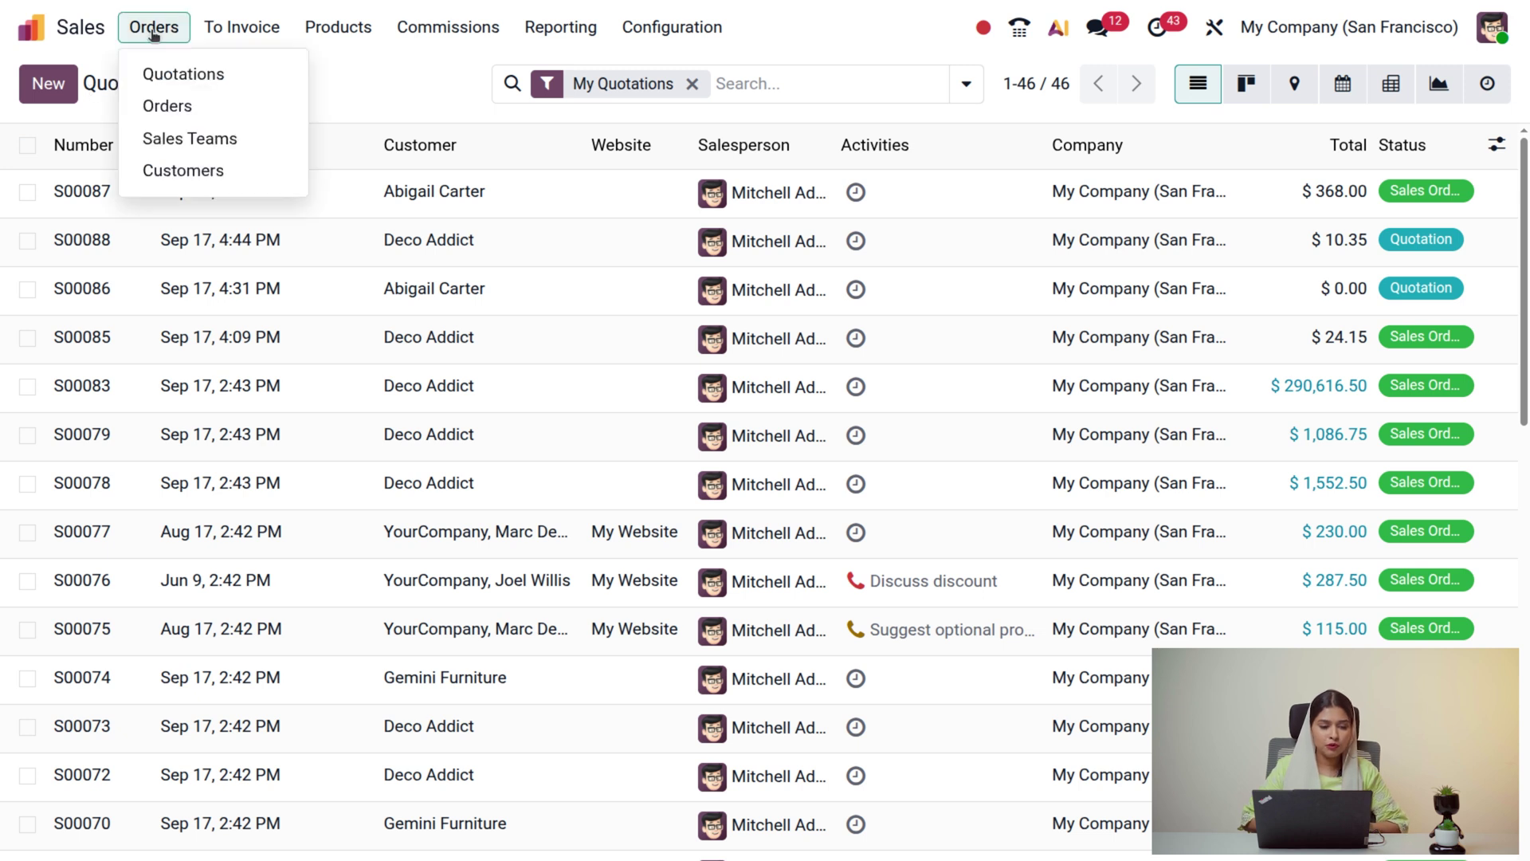
{"action": "left_click", "coordinate": [184, 110]}
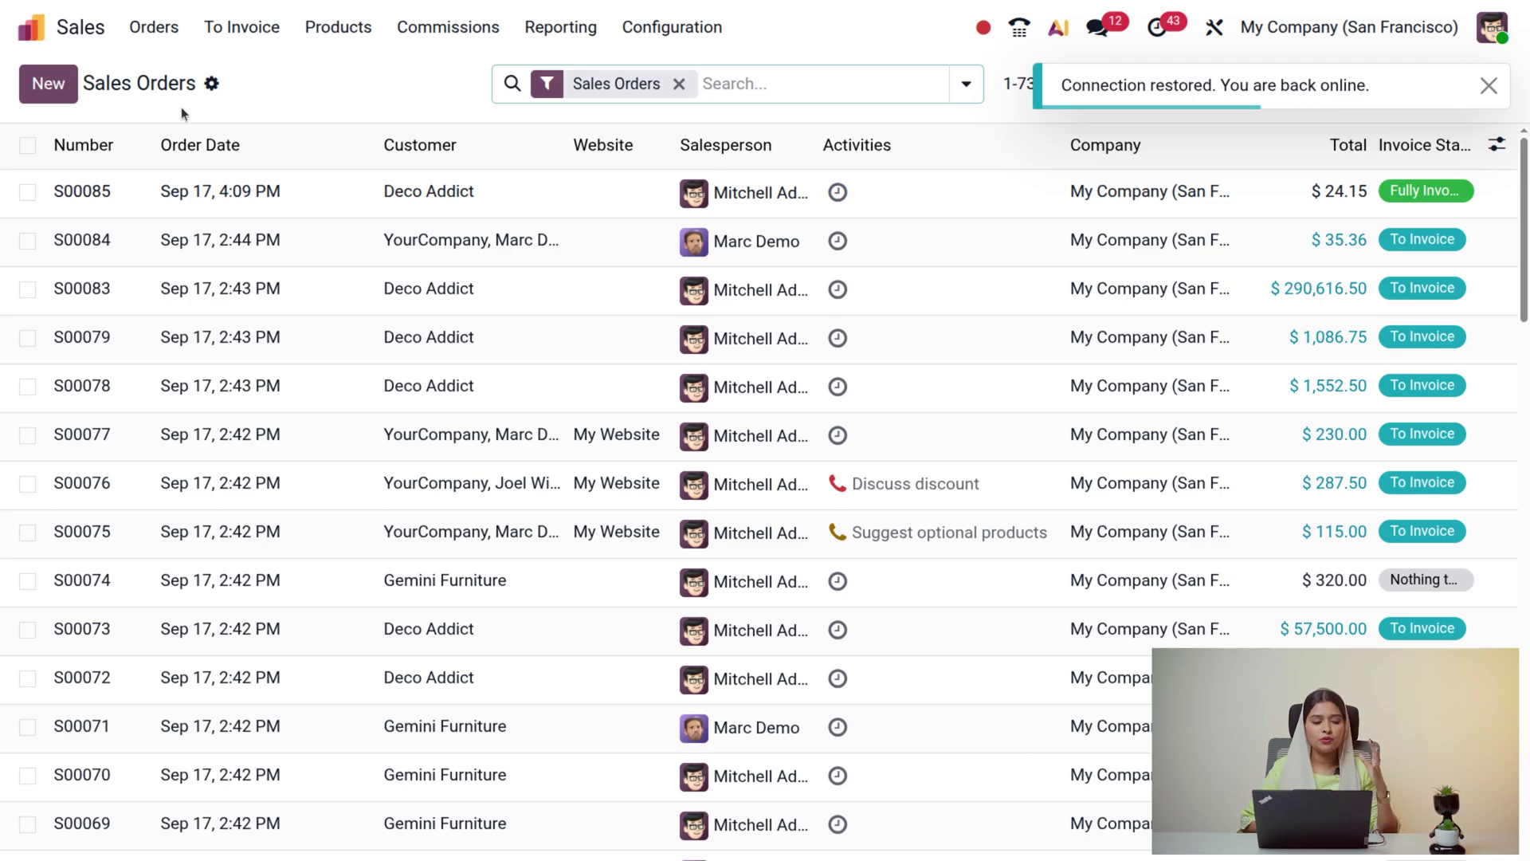
{"action": "left_click", "coordinate": [49, 85]}
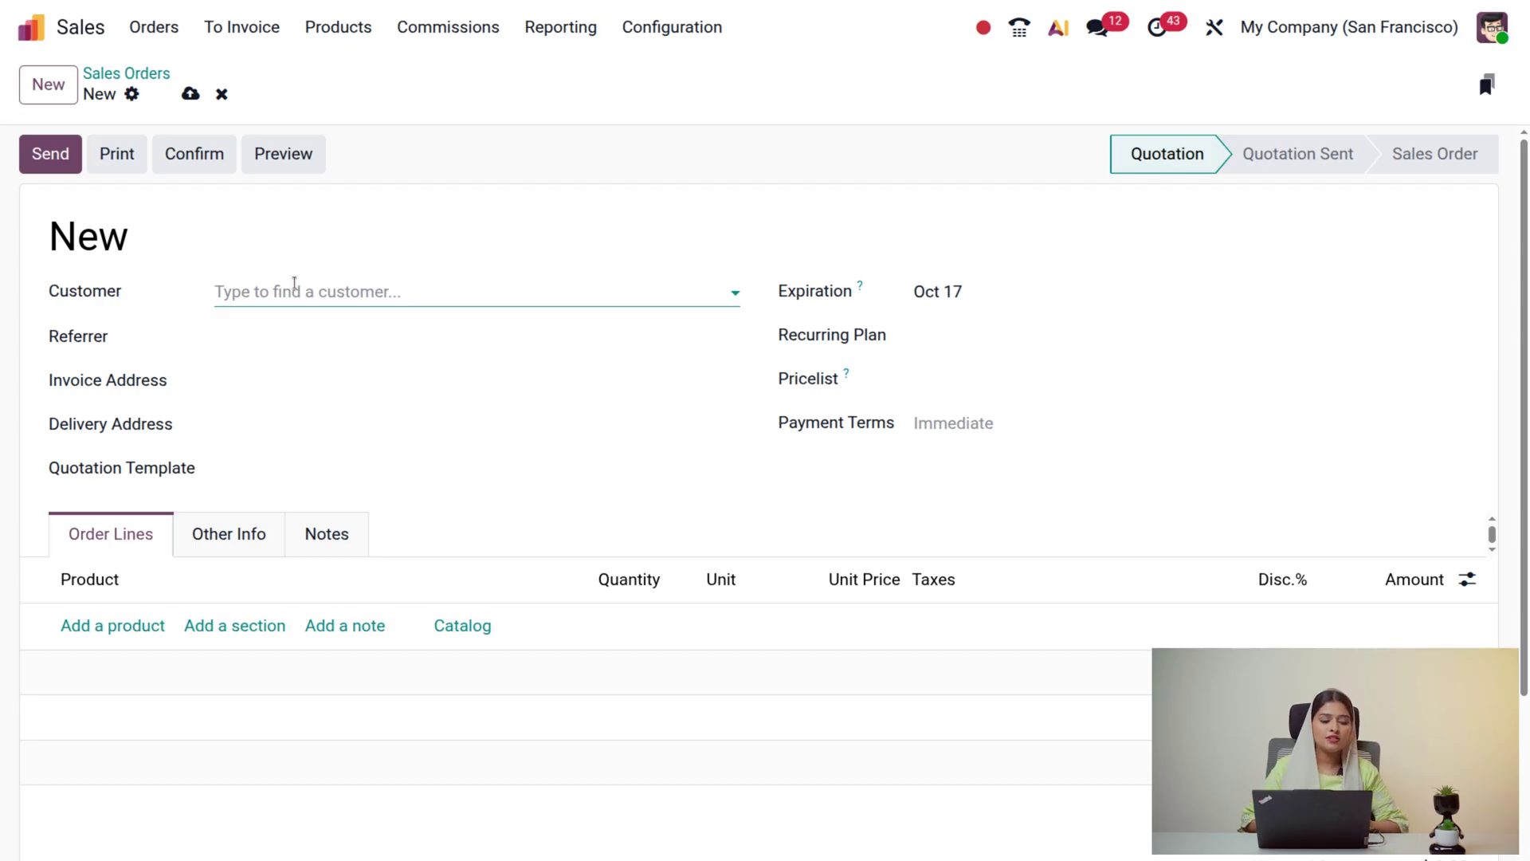
{"action": "left_click", "coordinate": [278, 292]}
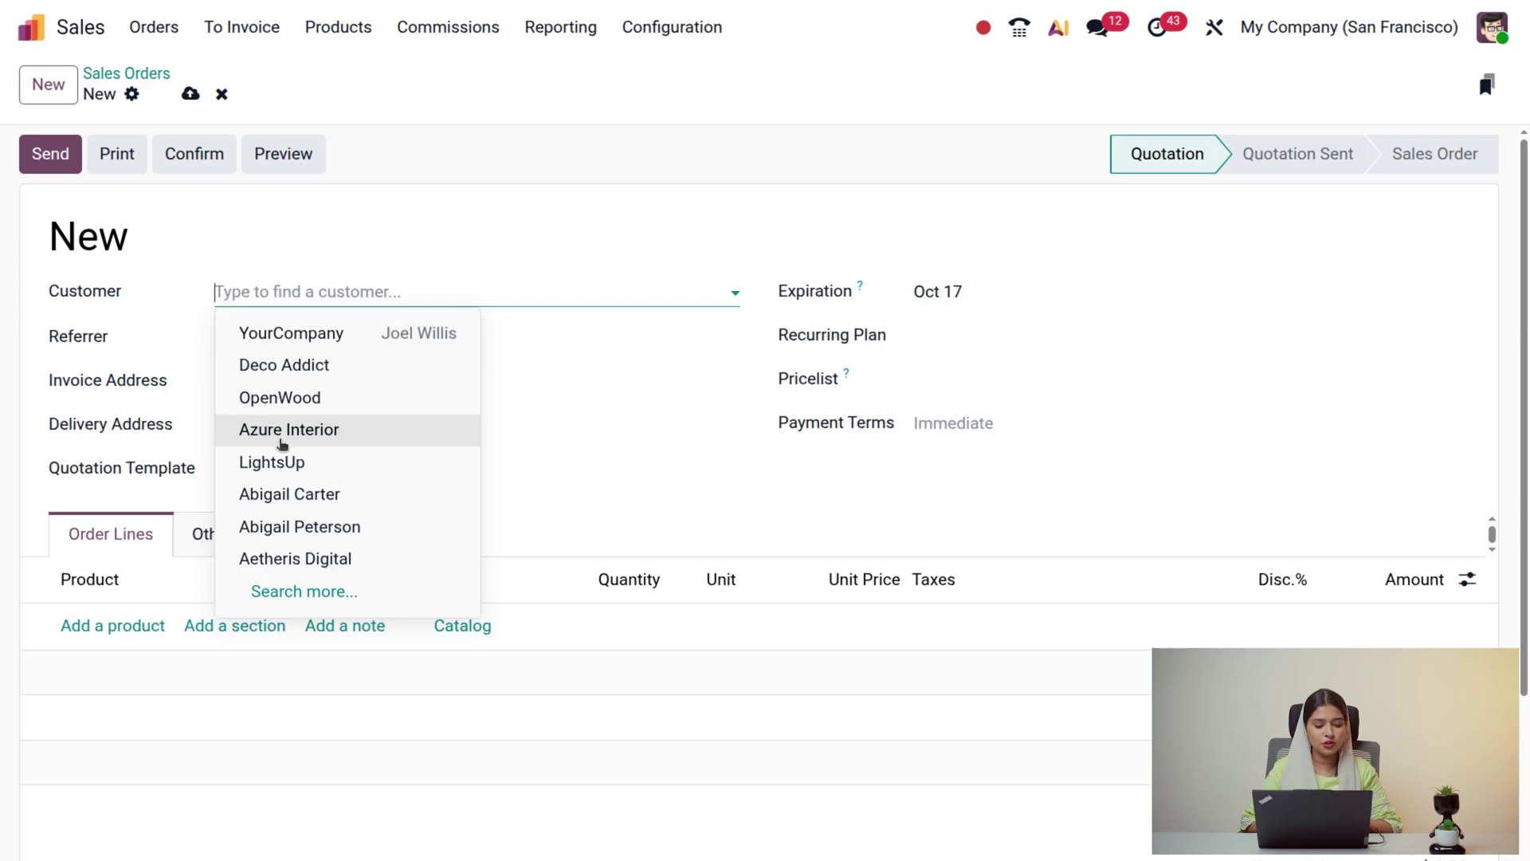
{"action": "left_click", "coordinate": [295, 528]}
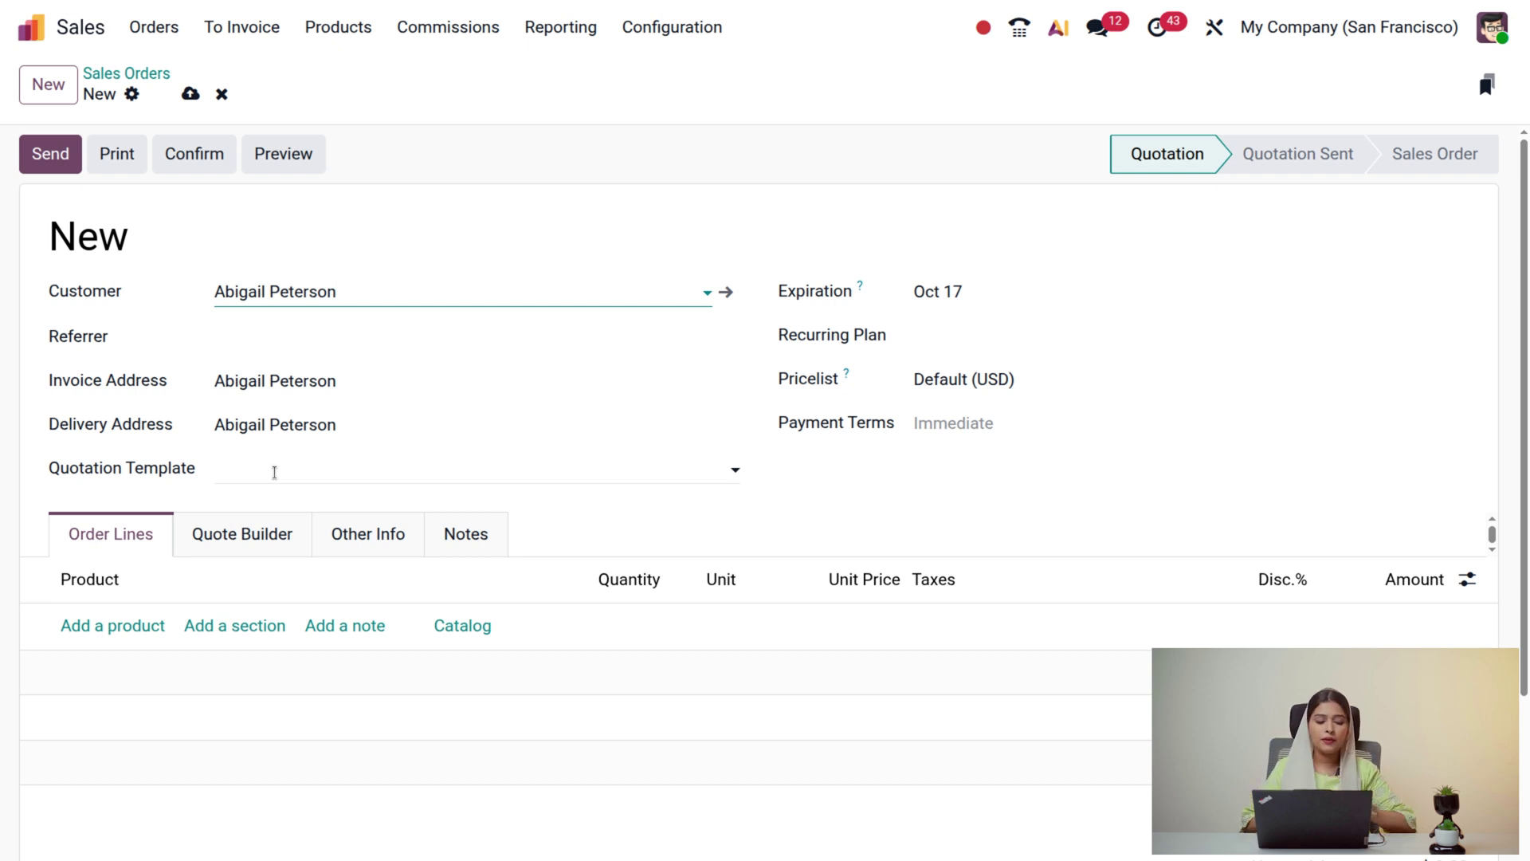
Check the available quotation templates and pick October 17, 2025 as the quotation's expiration date.
{"action": "left_click", "coordinate": [275, 473]}
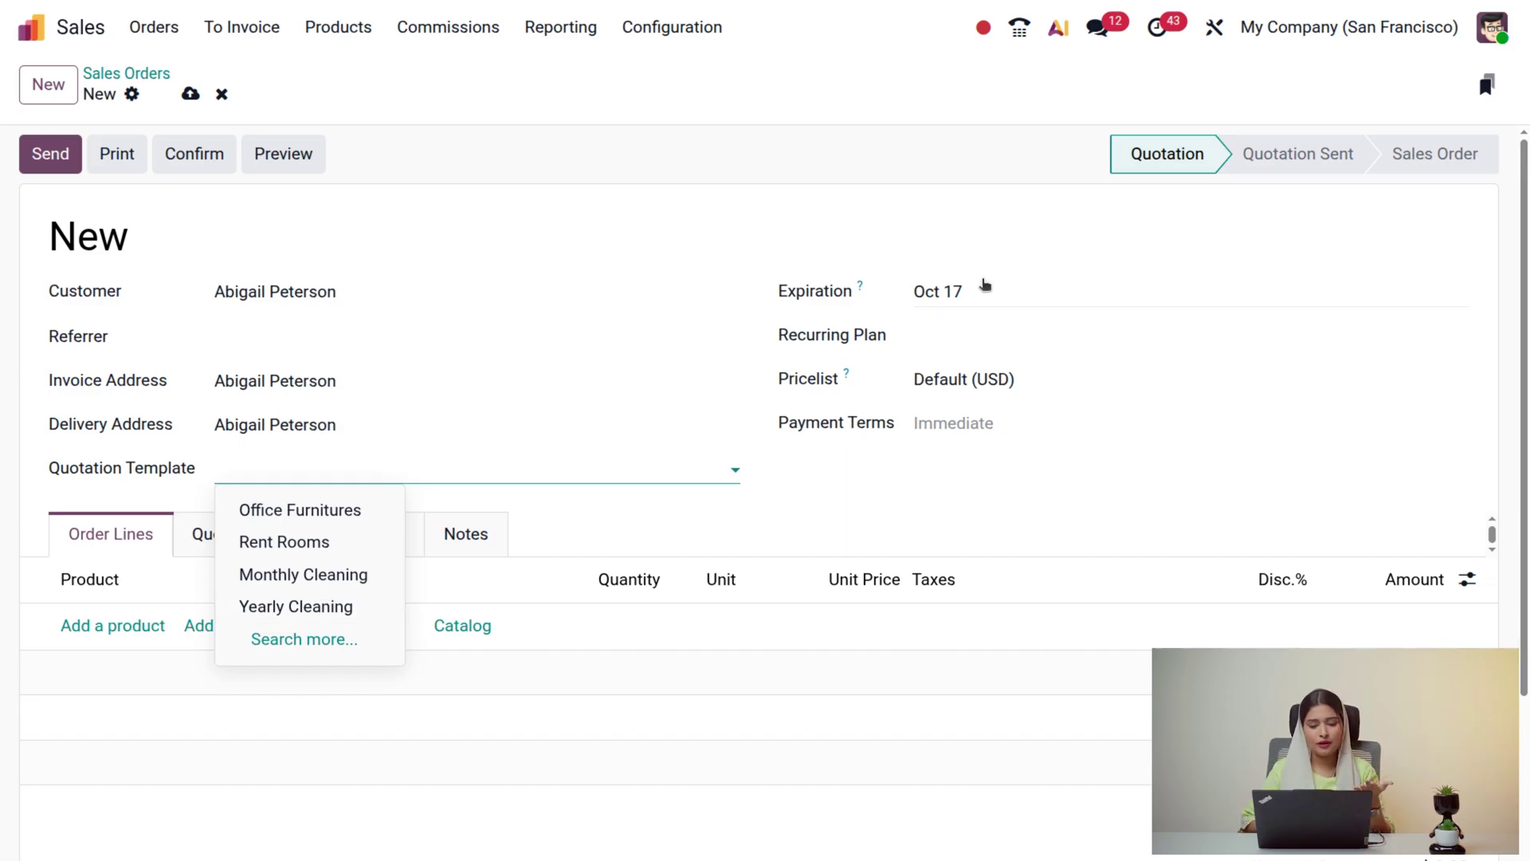
{"action": "mouse_move", "coordinate": [862, 292]}
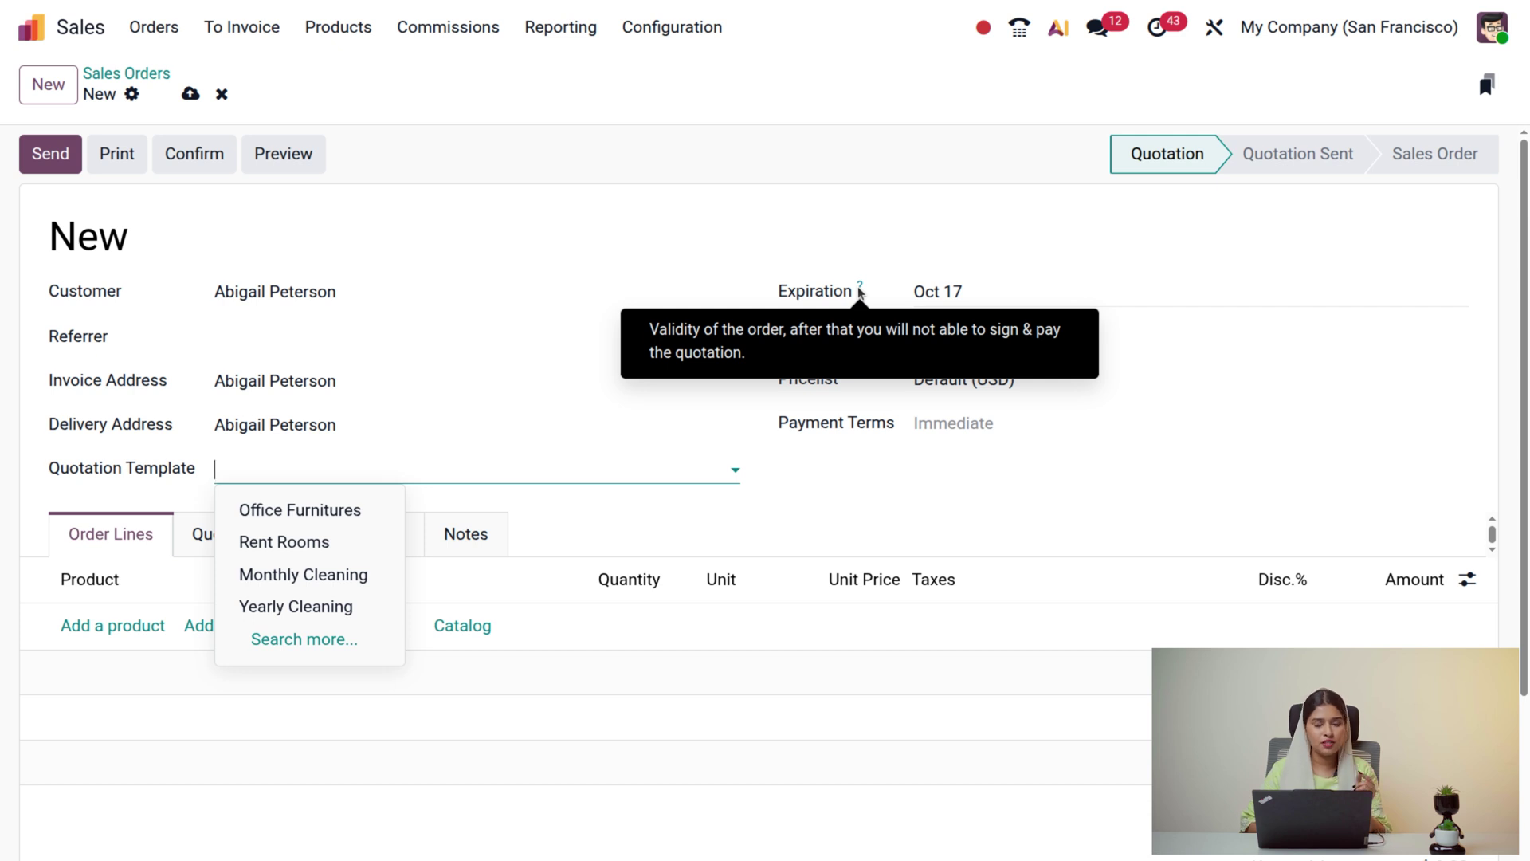
{"action": "left_click", "coordinate": [1007, 303]}
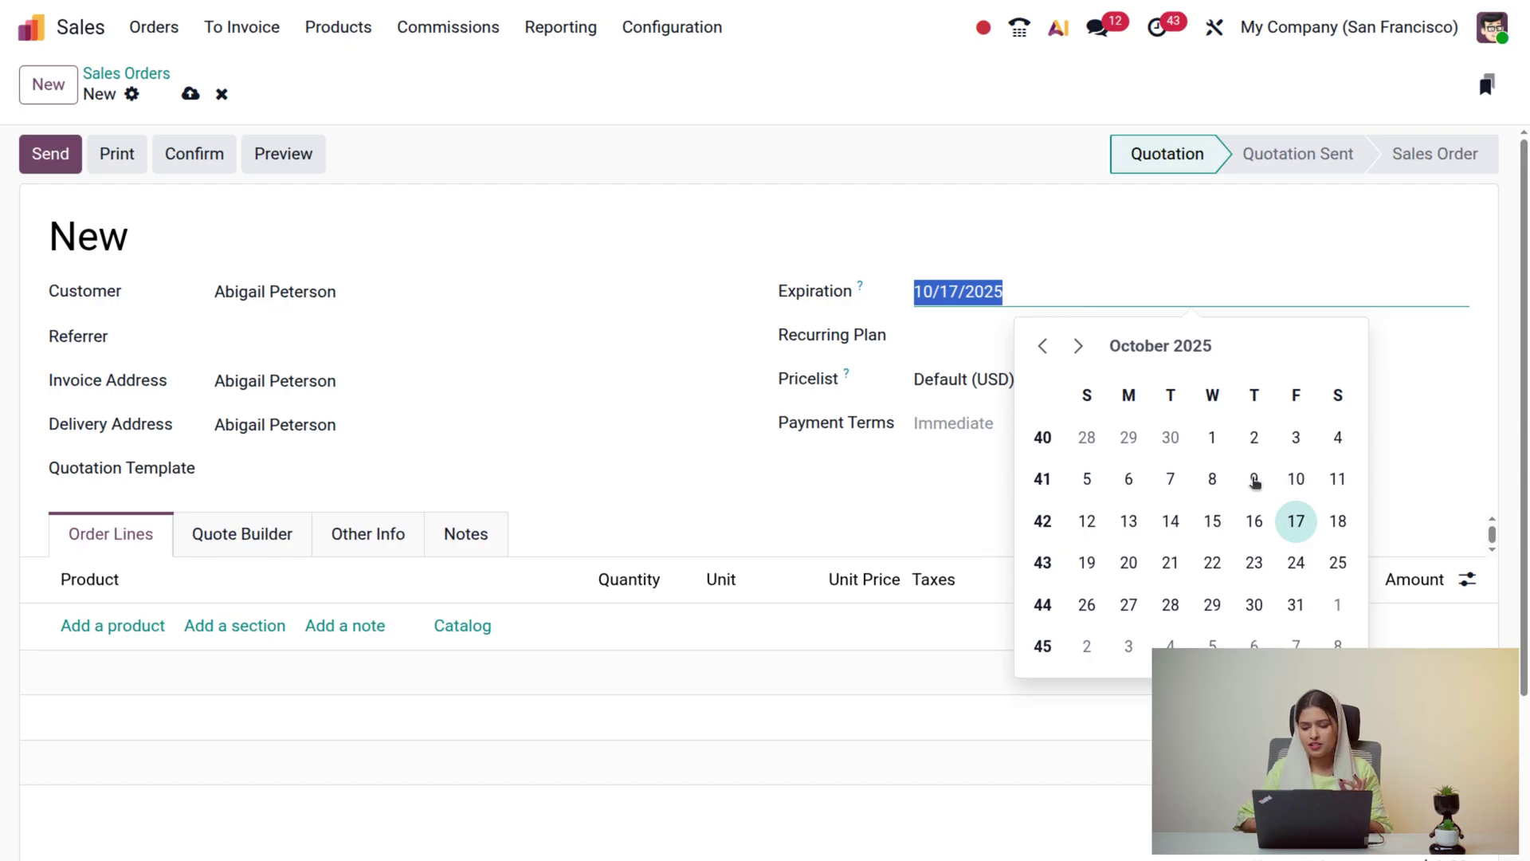
{"action": "left_click", "coordinate": [1298, 523]}
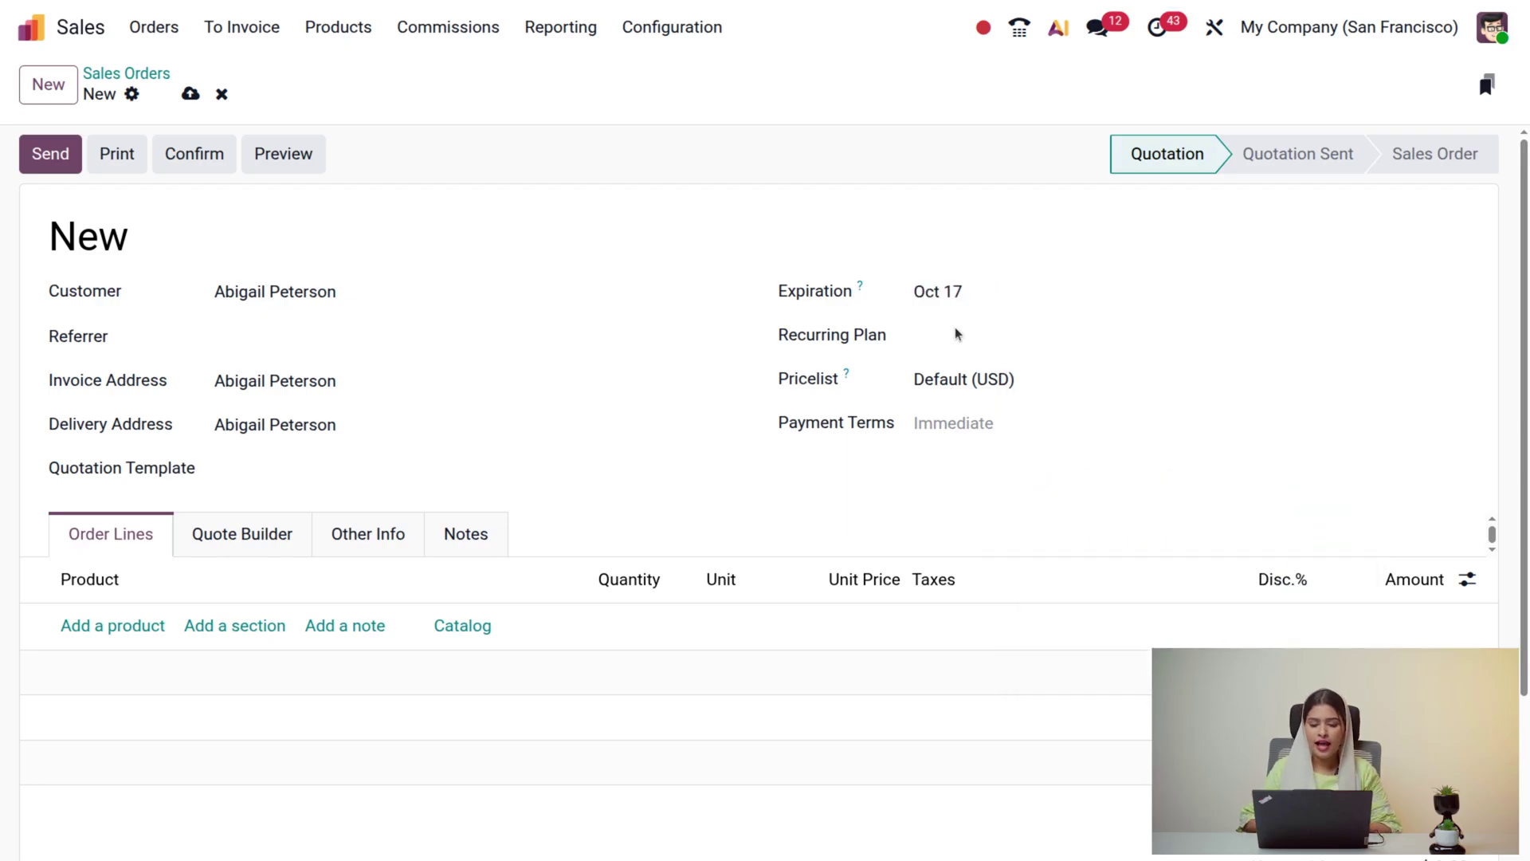
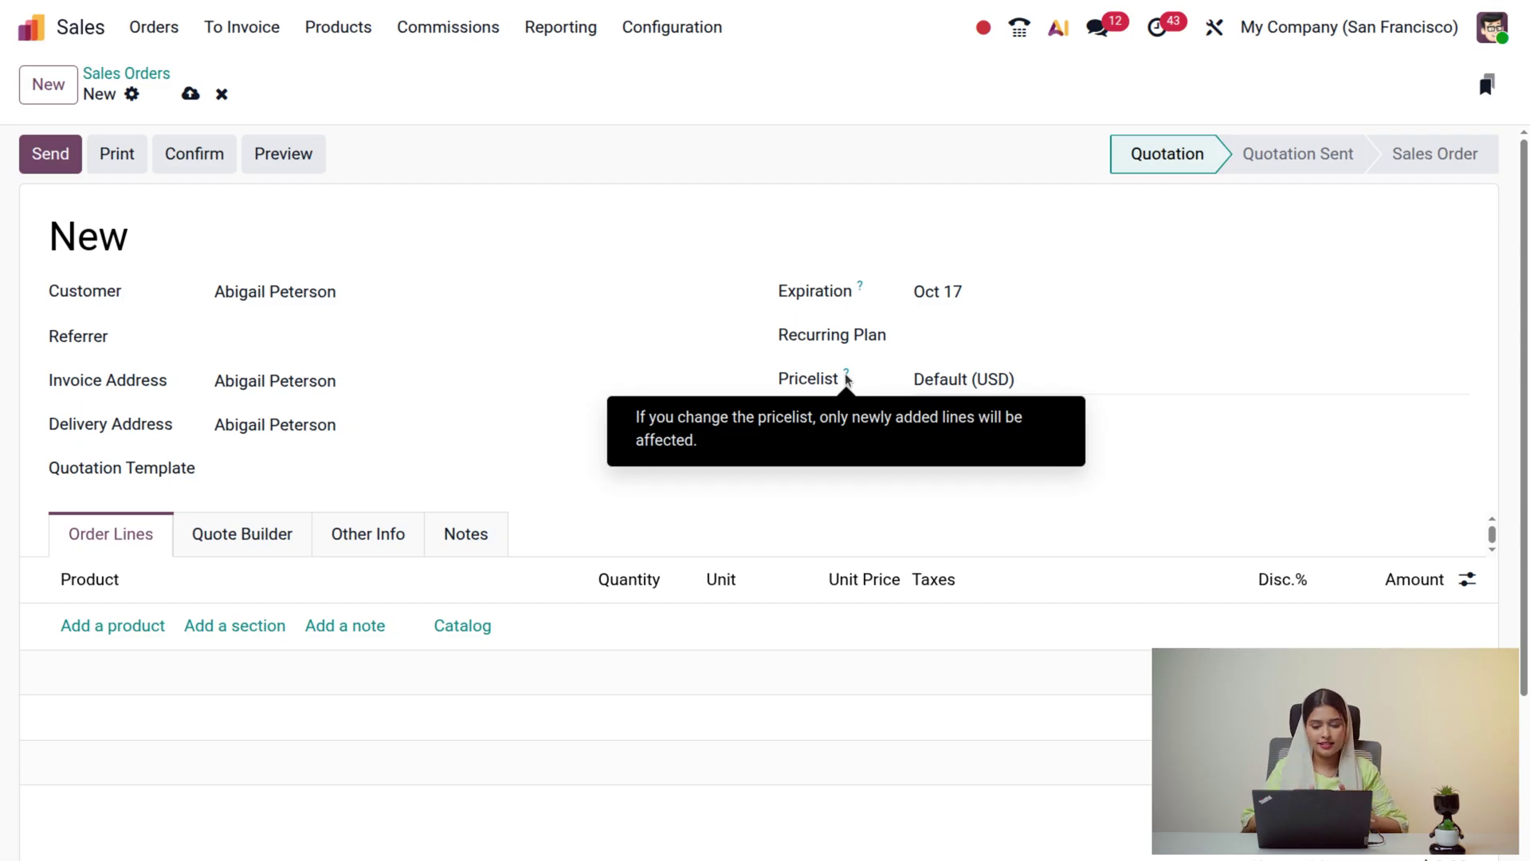
Review the available pricelists and set the payment terms to Immediate Payment.
{"action": "left_click", "coordinate": [1039, 383]}
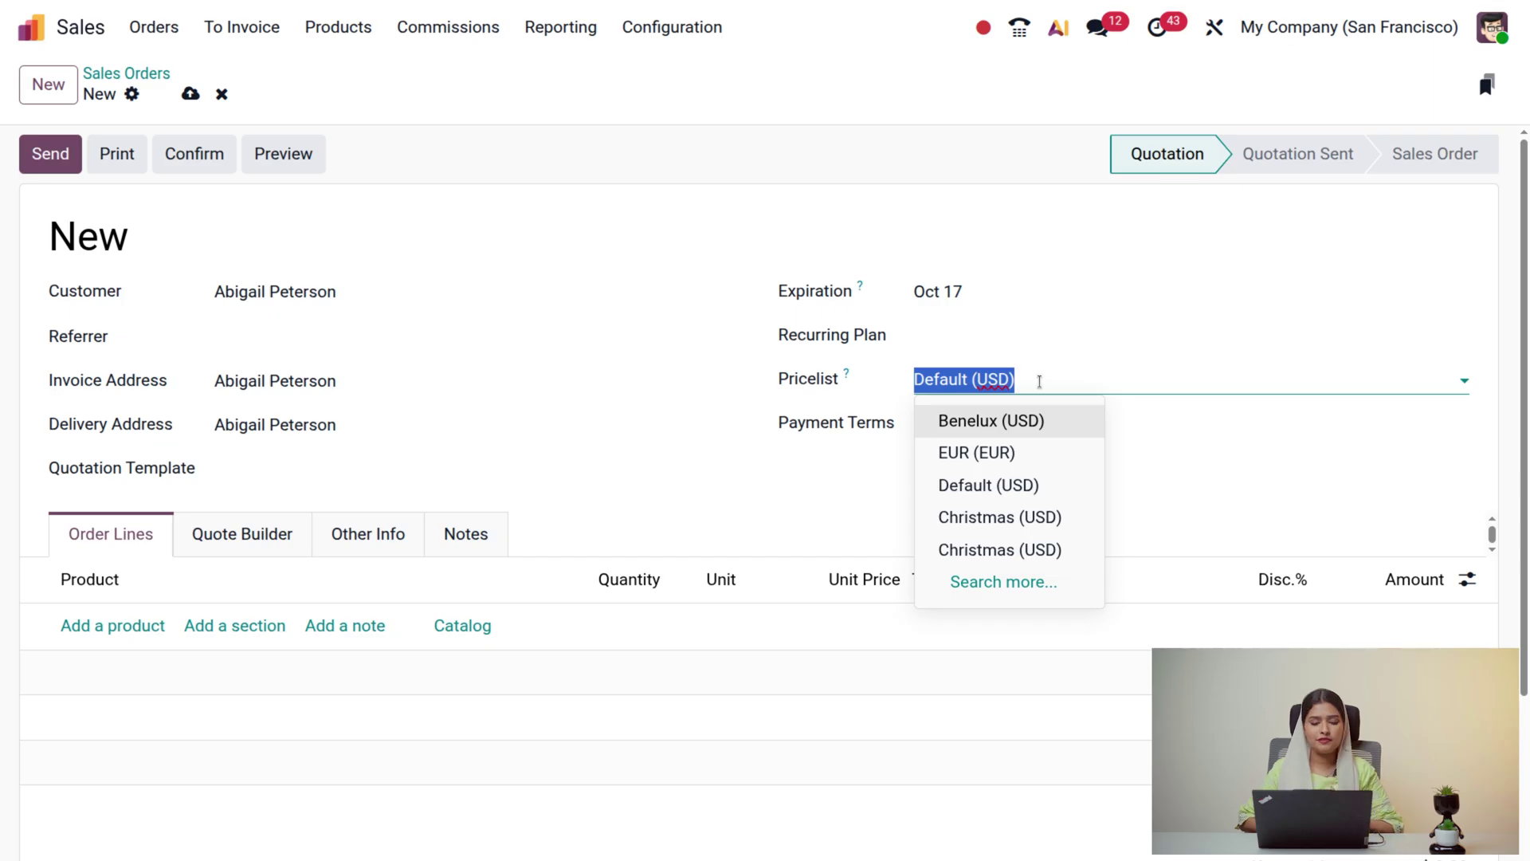
{"action": "left_click", "coordinate": [853, 487]}
{"action": "left_click", "coordinate": [982, 421]}
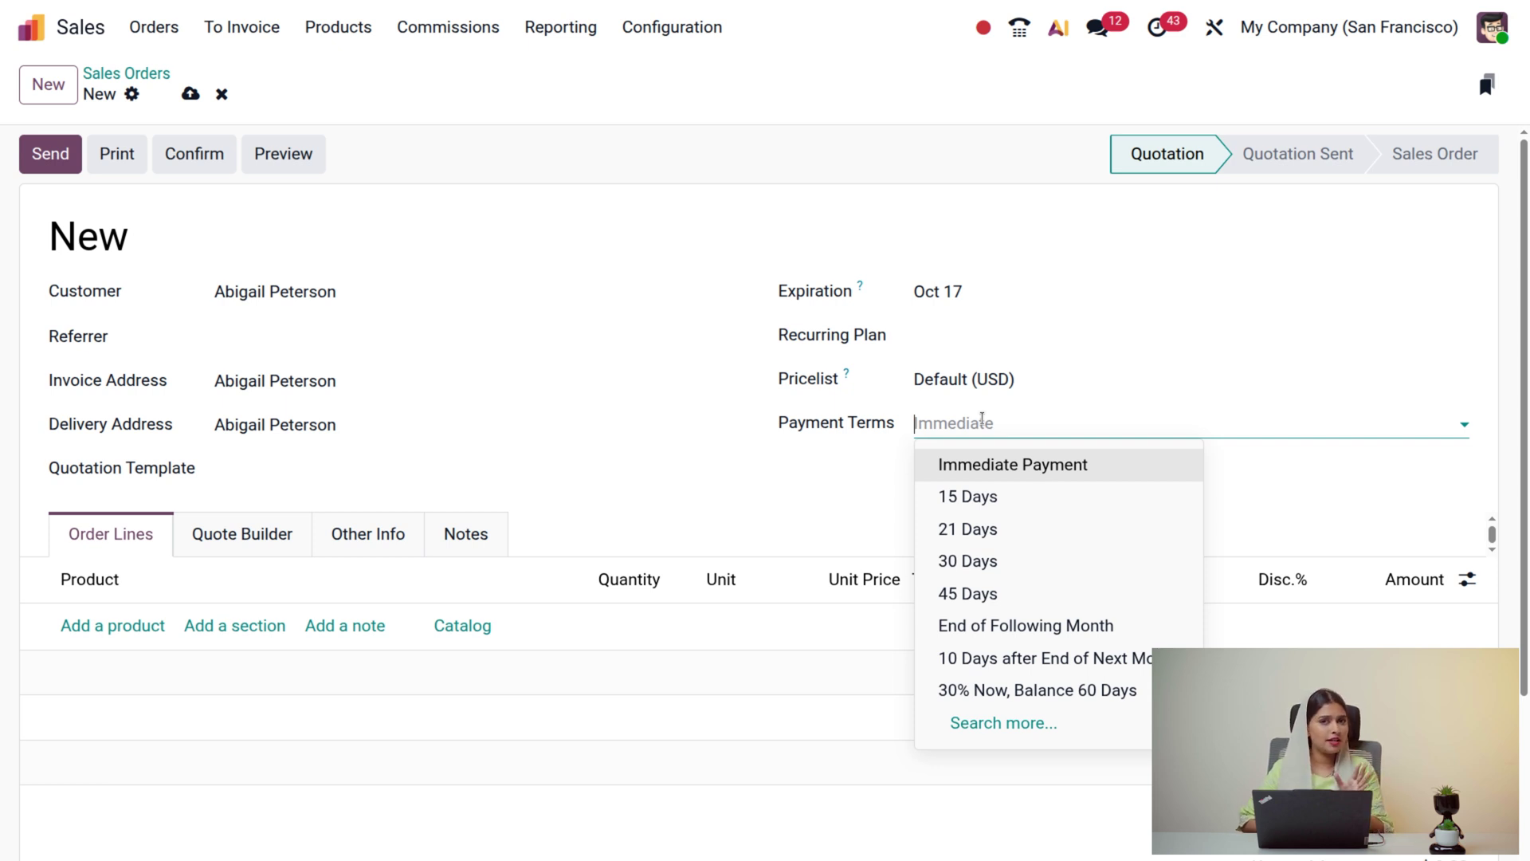
{"action": "left_click", "coordinate": [962, 462]}
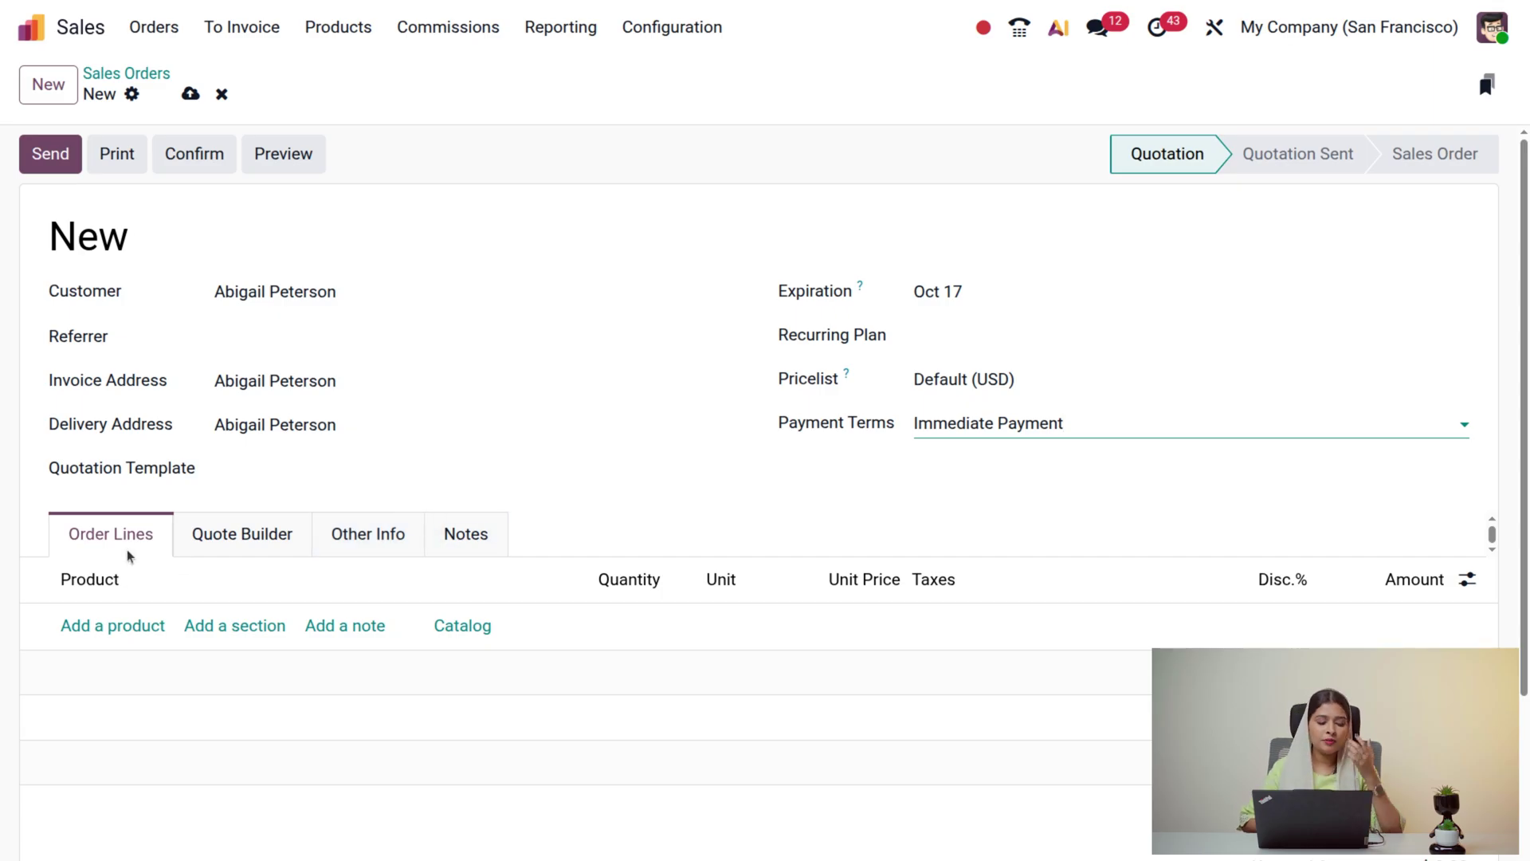
Add one unit of Acoustic Bloc Screens in White to the order lines without a customized value.
{"action": "left_click", "coordinate": [141, 627]}
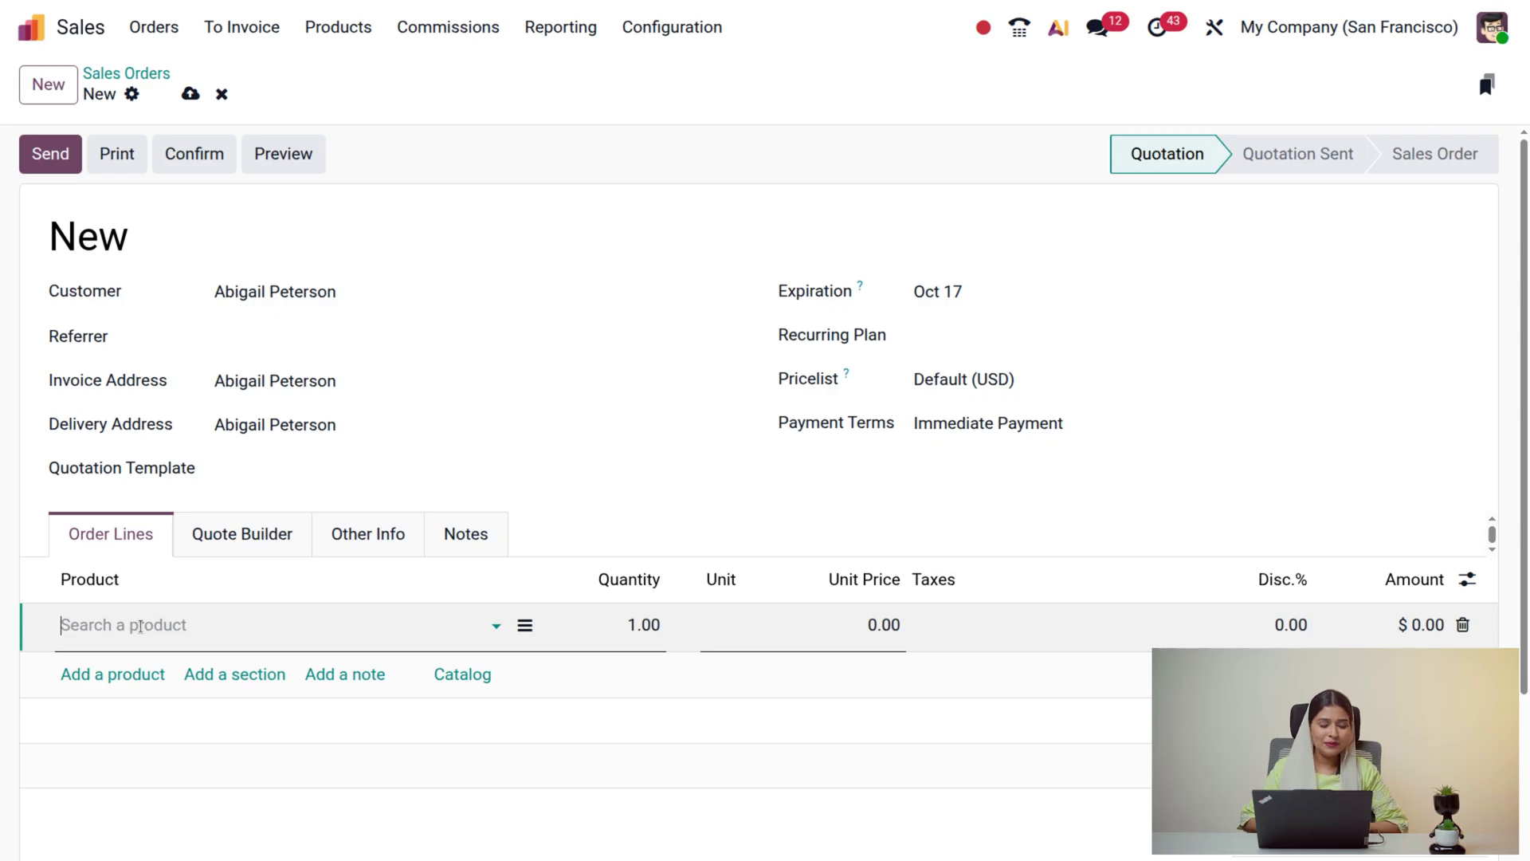
{"action": "left_click", "coordinate": [155, 638]}
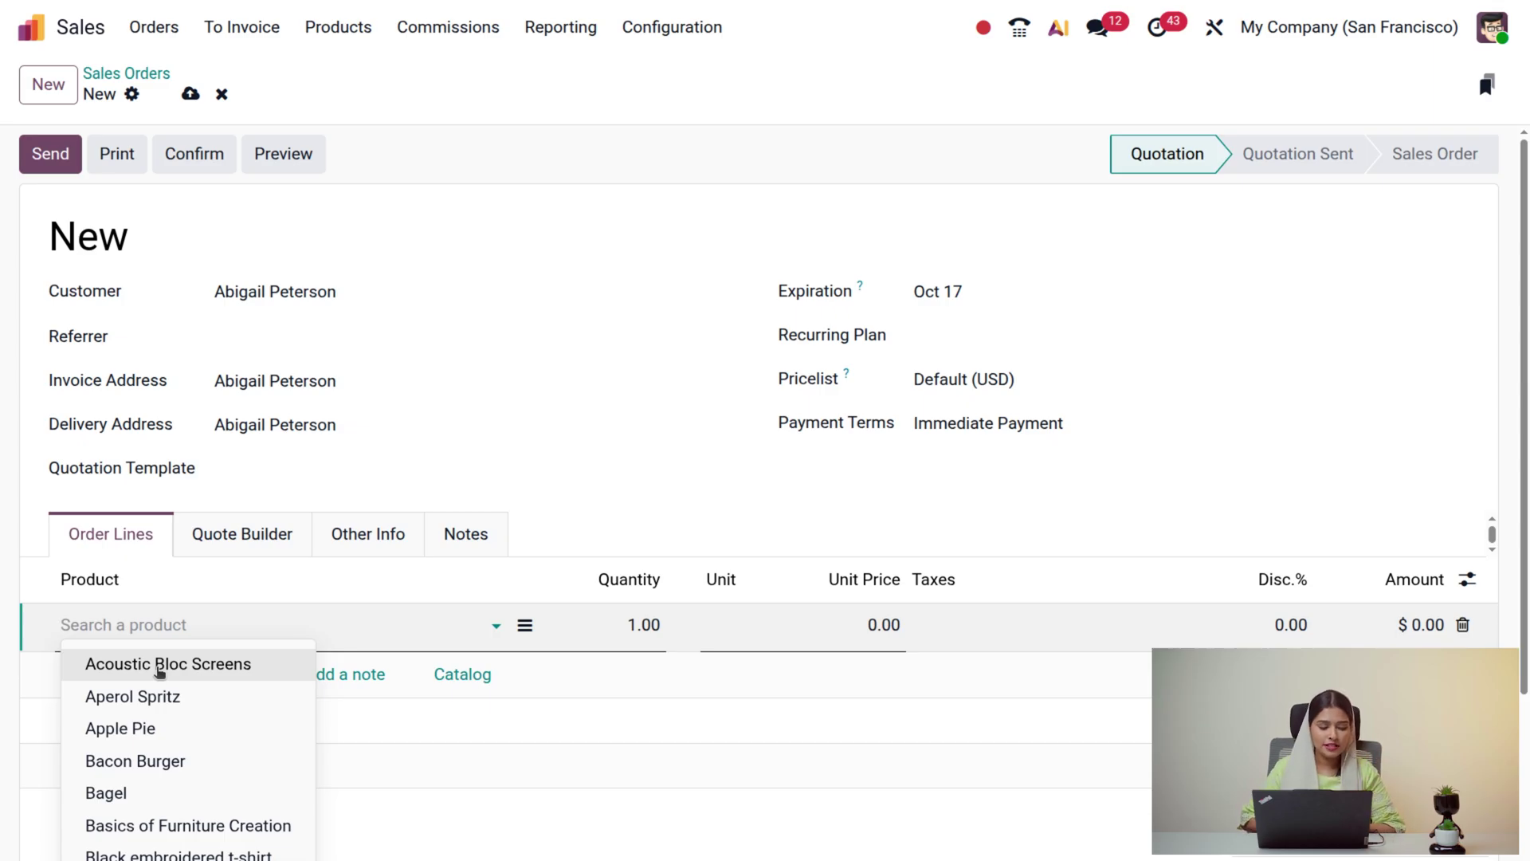
{"action": "left_click", "coordinate": [159, 668]}
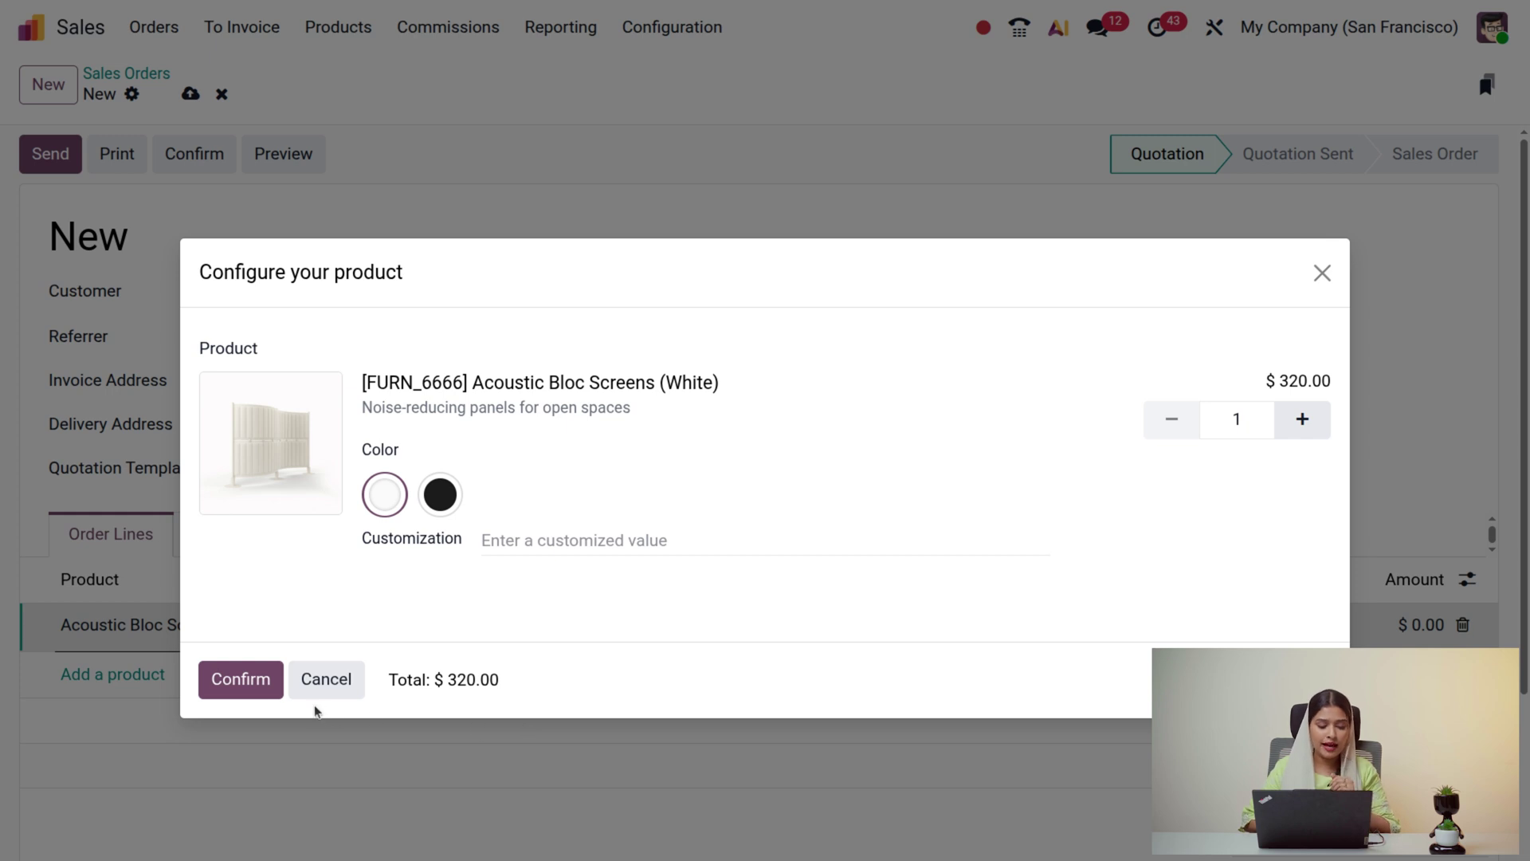
{"action": "left_click", "coordinate": [256, 687]}
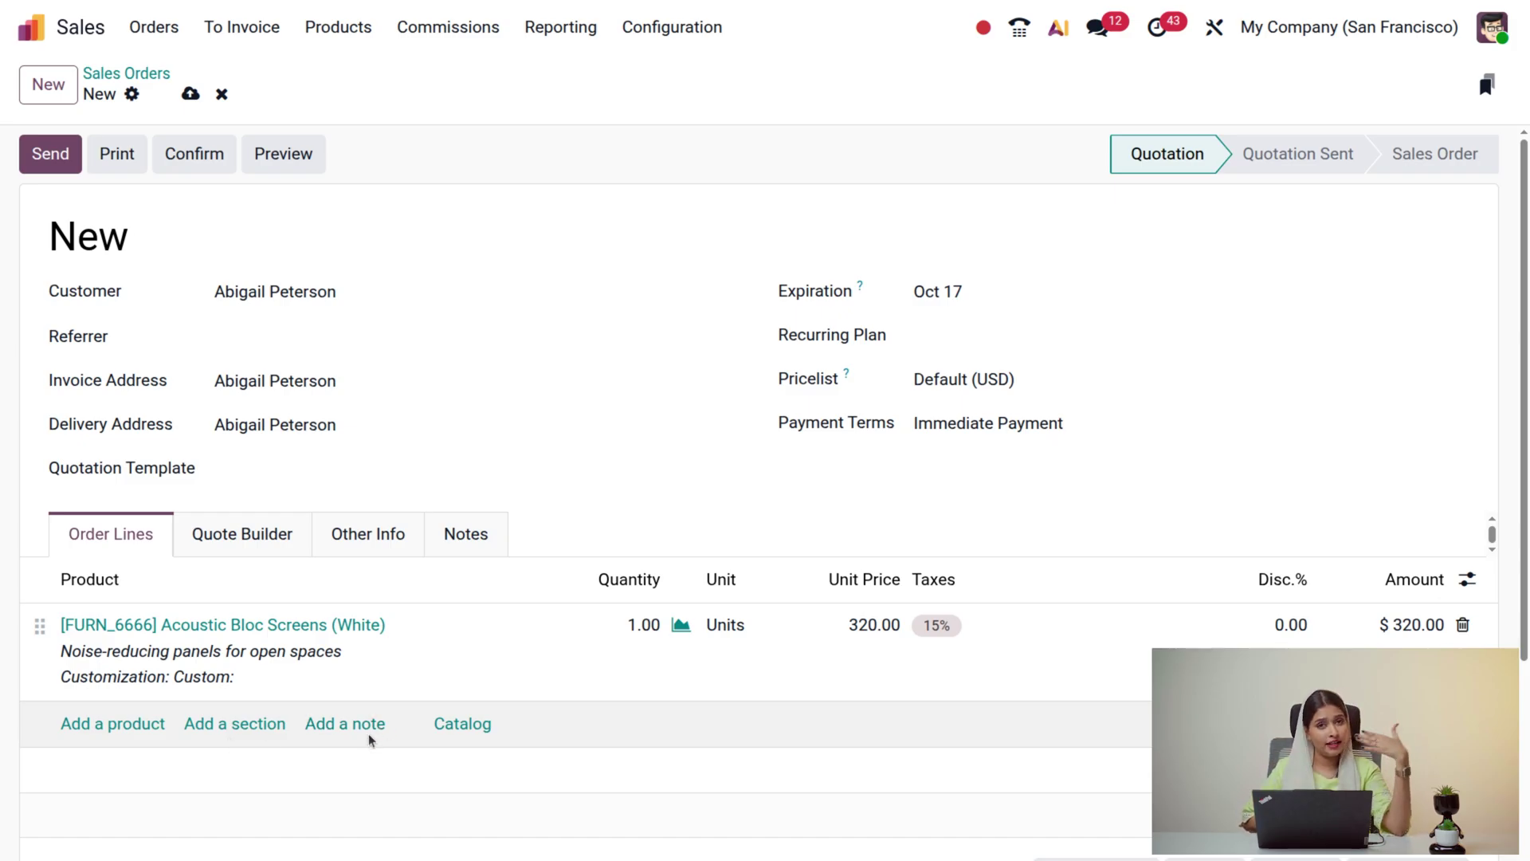
Examine the product catalog for the quotation and its Quote Builder header options.
{"action": "left_click", "coordinate": [462, 724]}
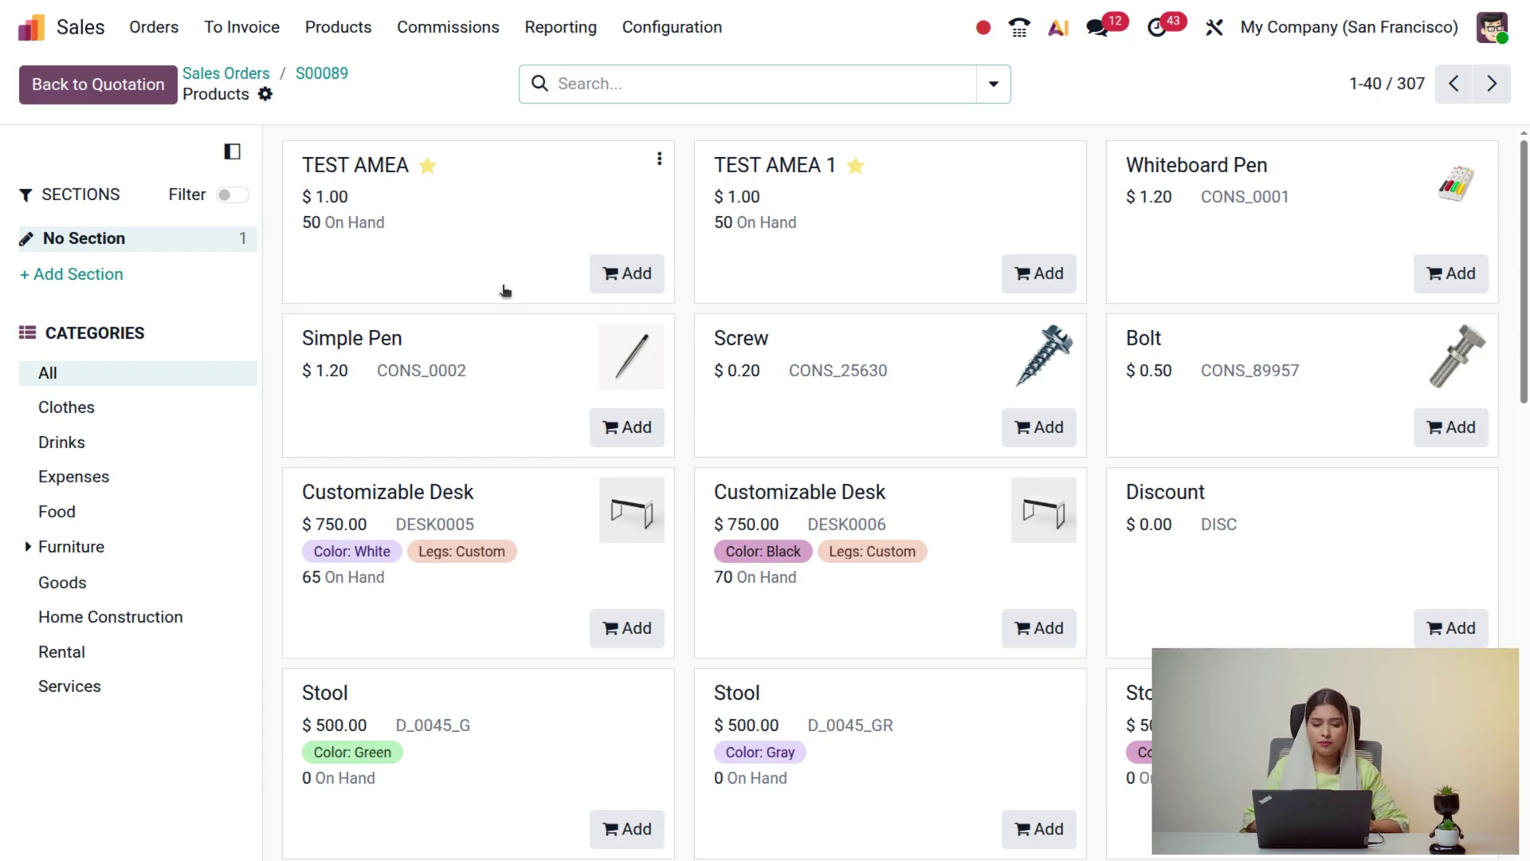
{"action": "left_click", "coordinate": [327, 78]}
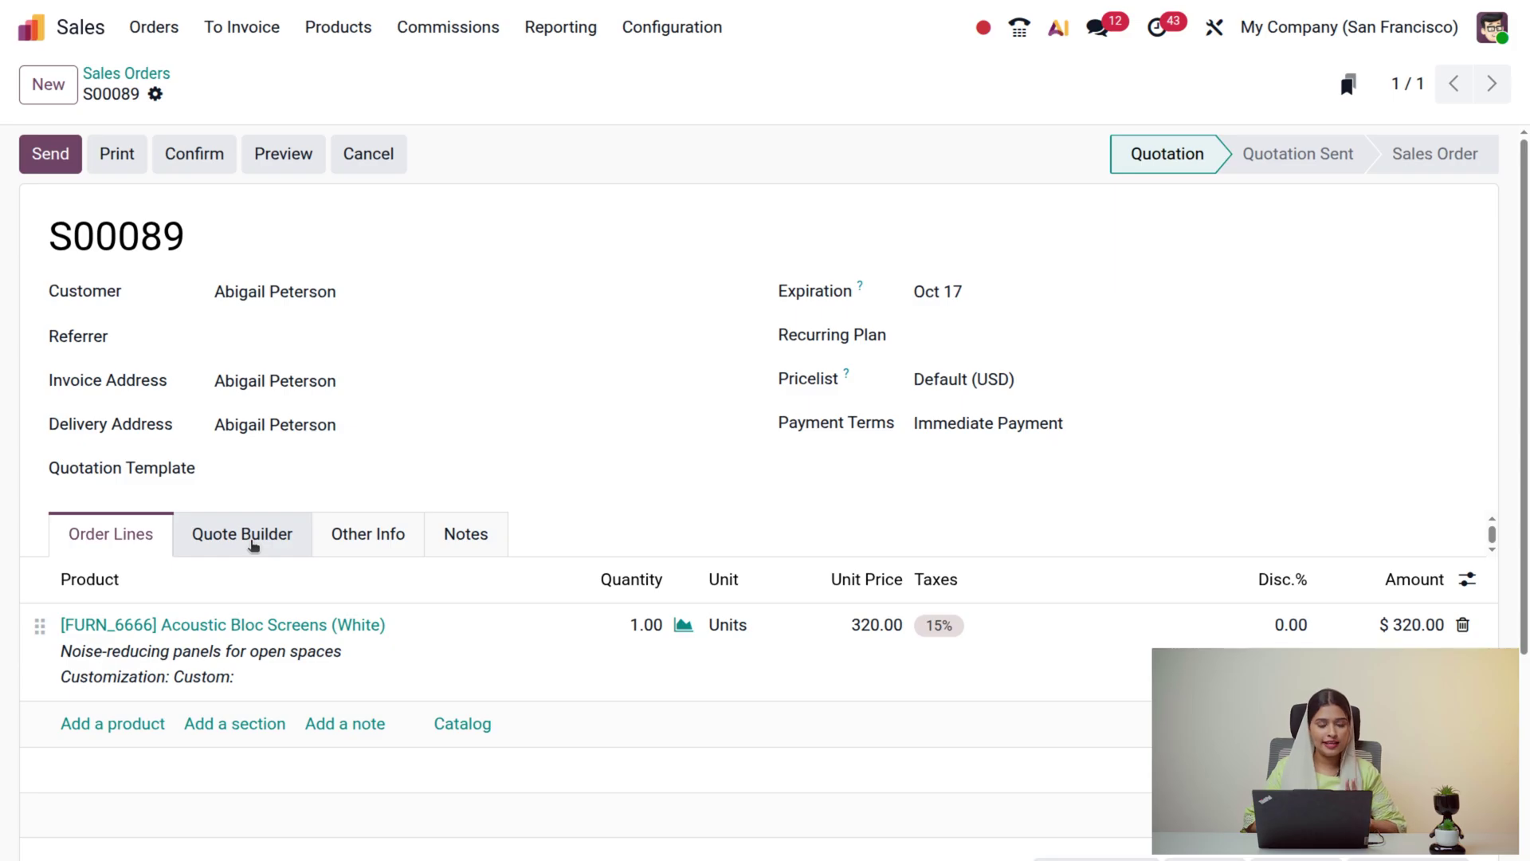
{"action": "left_click", "coordinate": [253, 545]}
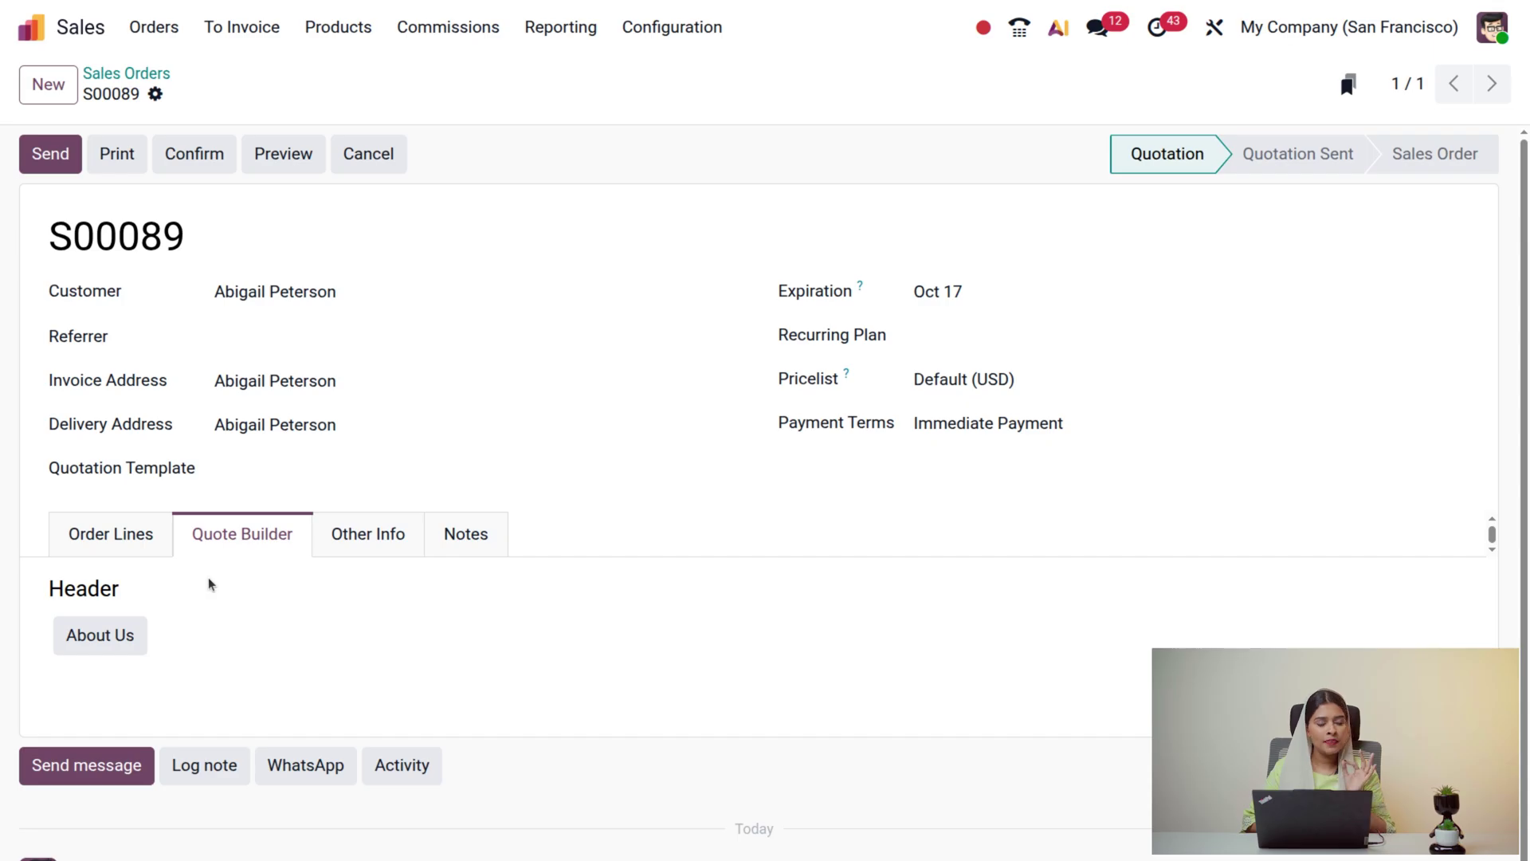
Examine the quotation's sales, invoicing, delivery and tracking details, its shipping policy choices and internal notes, and return to the order lines.
{"action": "left_click", "coordinate": [388, 539]}
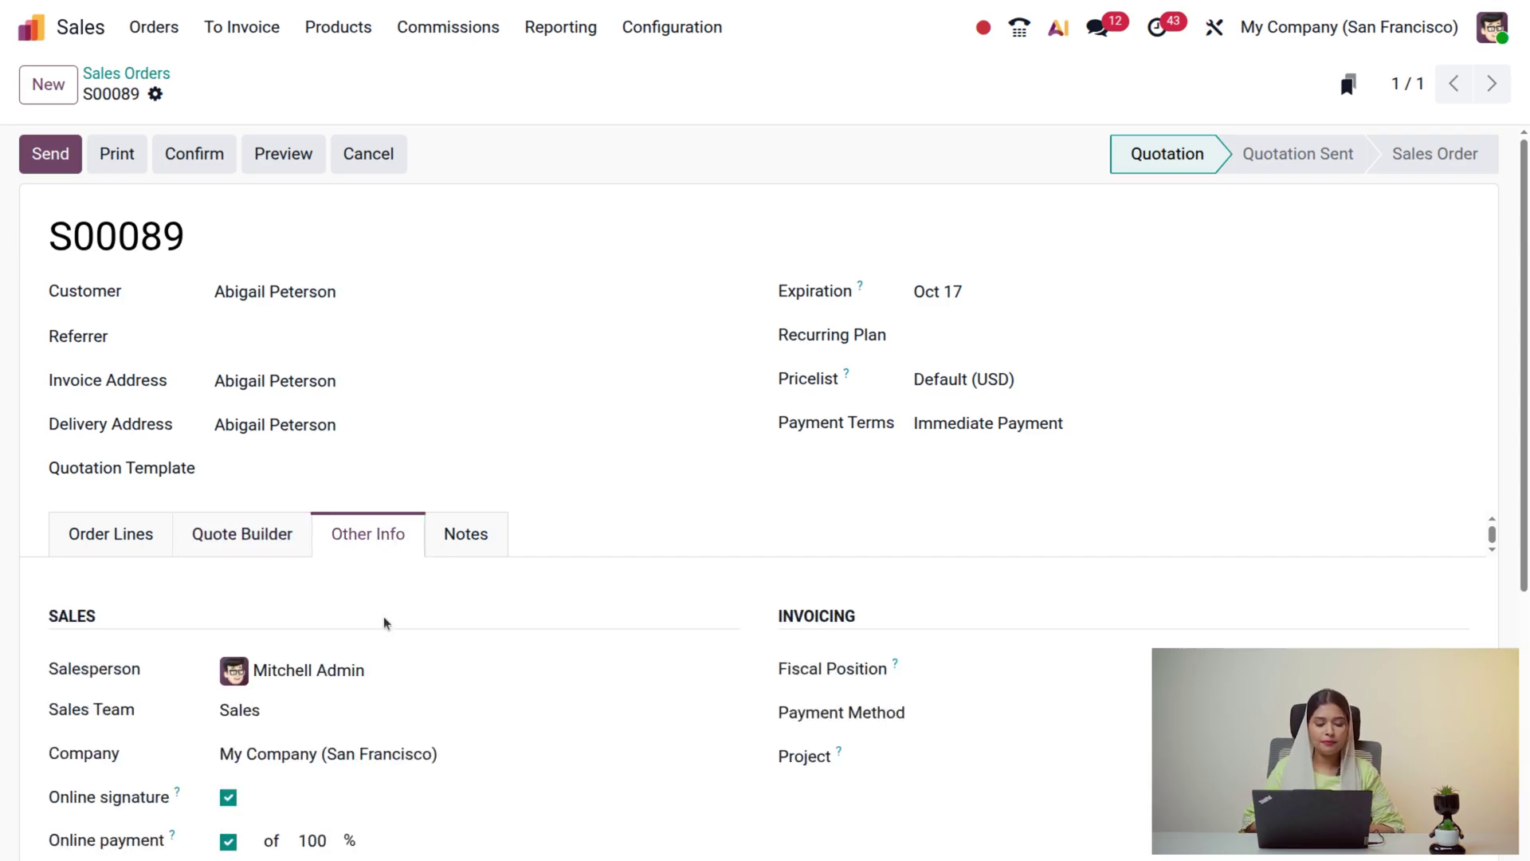
{"action": "scroll", "coordinate": [384, 622], "scroll_direction": "down", "scroll_amount": 3}
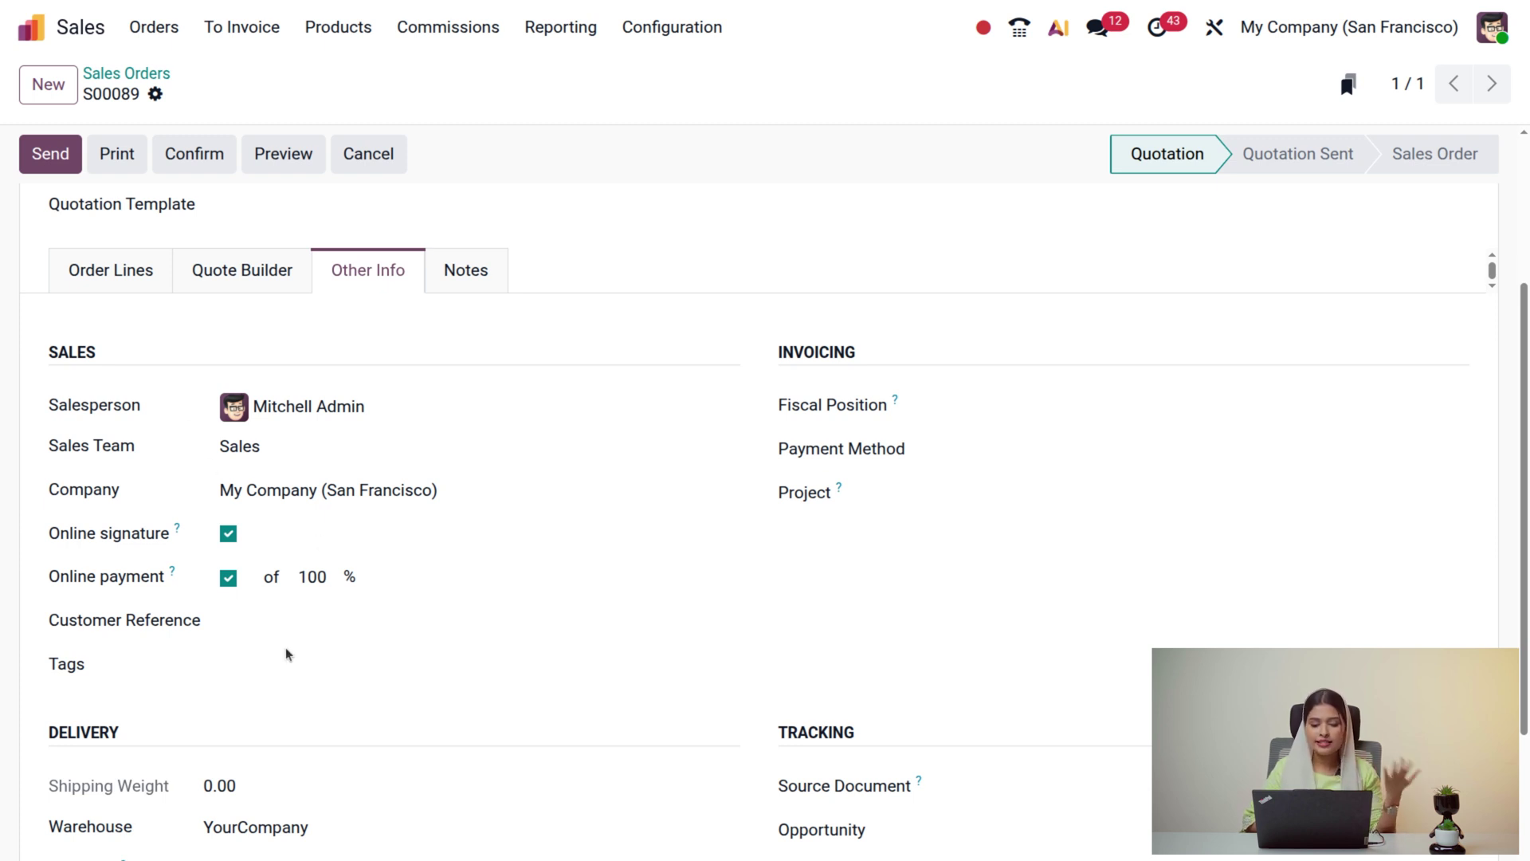
{"action": "scroll", "coordinate": [237, 734], "scroll_direction": "down", "scroll_amount": 4}
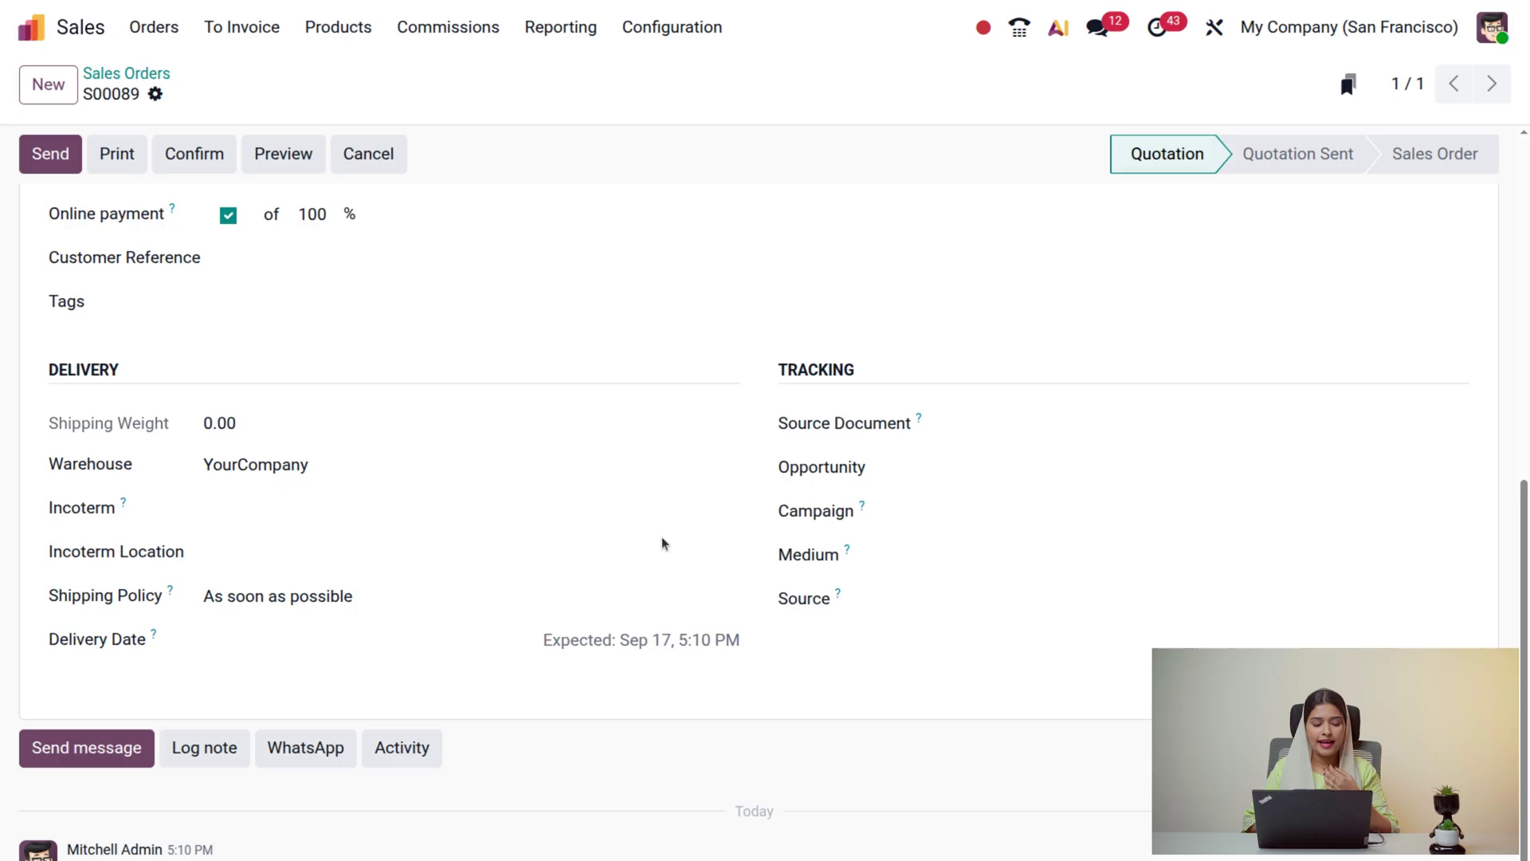
{"action": "scroll", "coordinate": [402, 546], "scroll_direction": "up", "scroll_amount": 4}
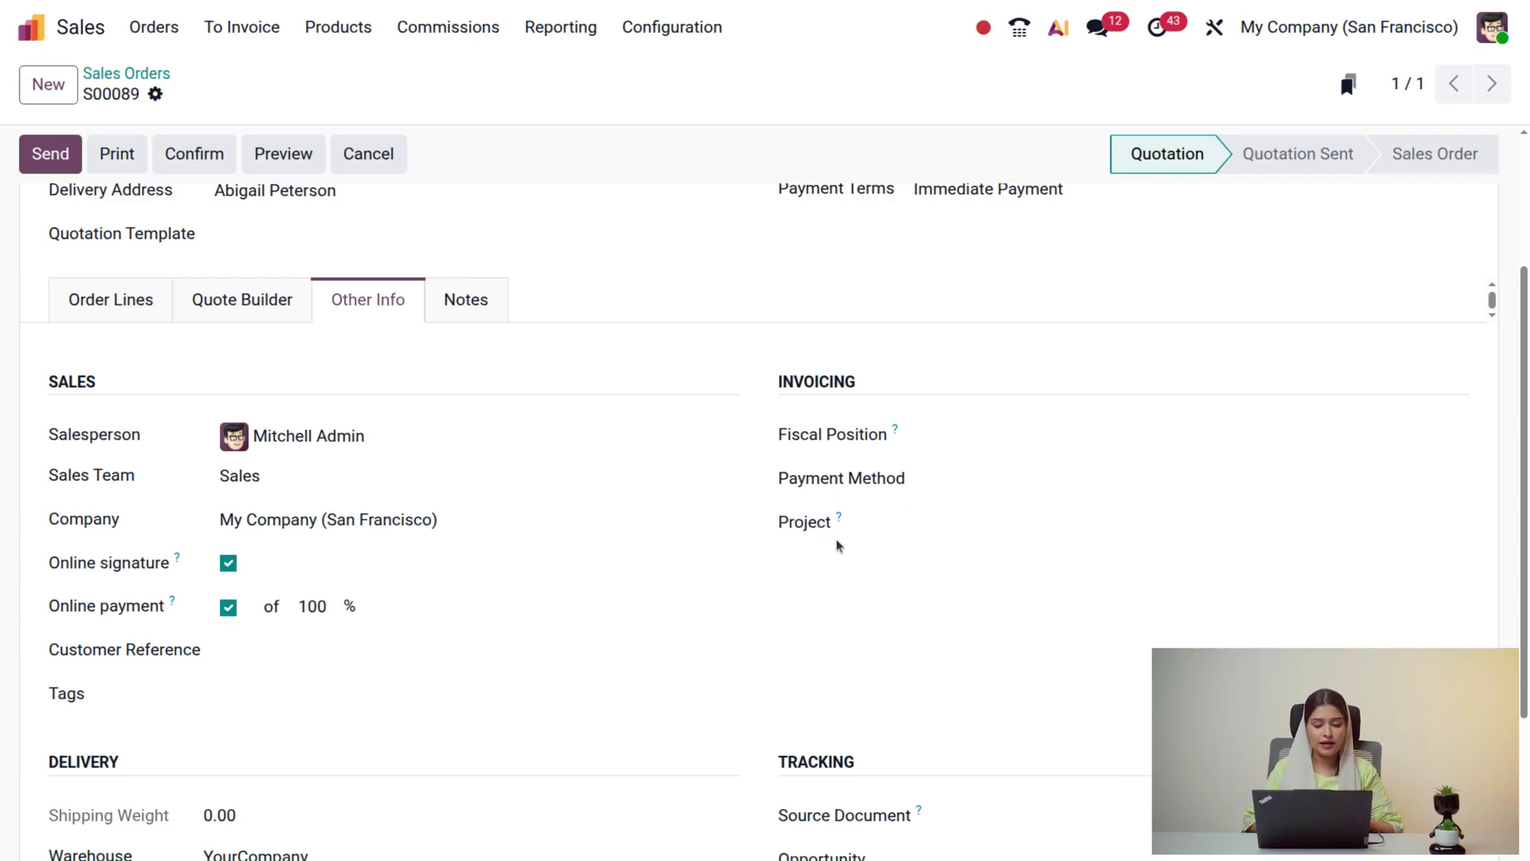
{"action": "scroll", "coordinate": [825, 547], "scroll_direction": "down", "scroll_amount": 5}
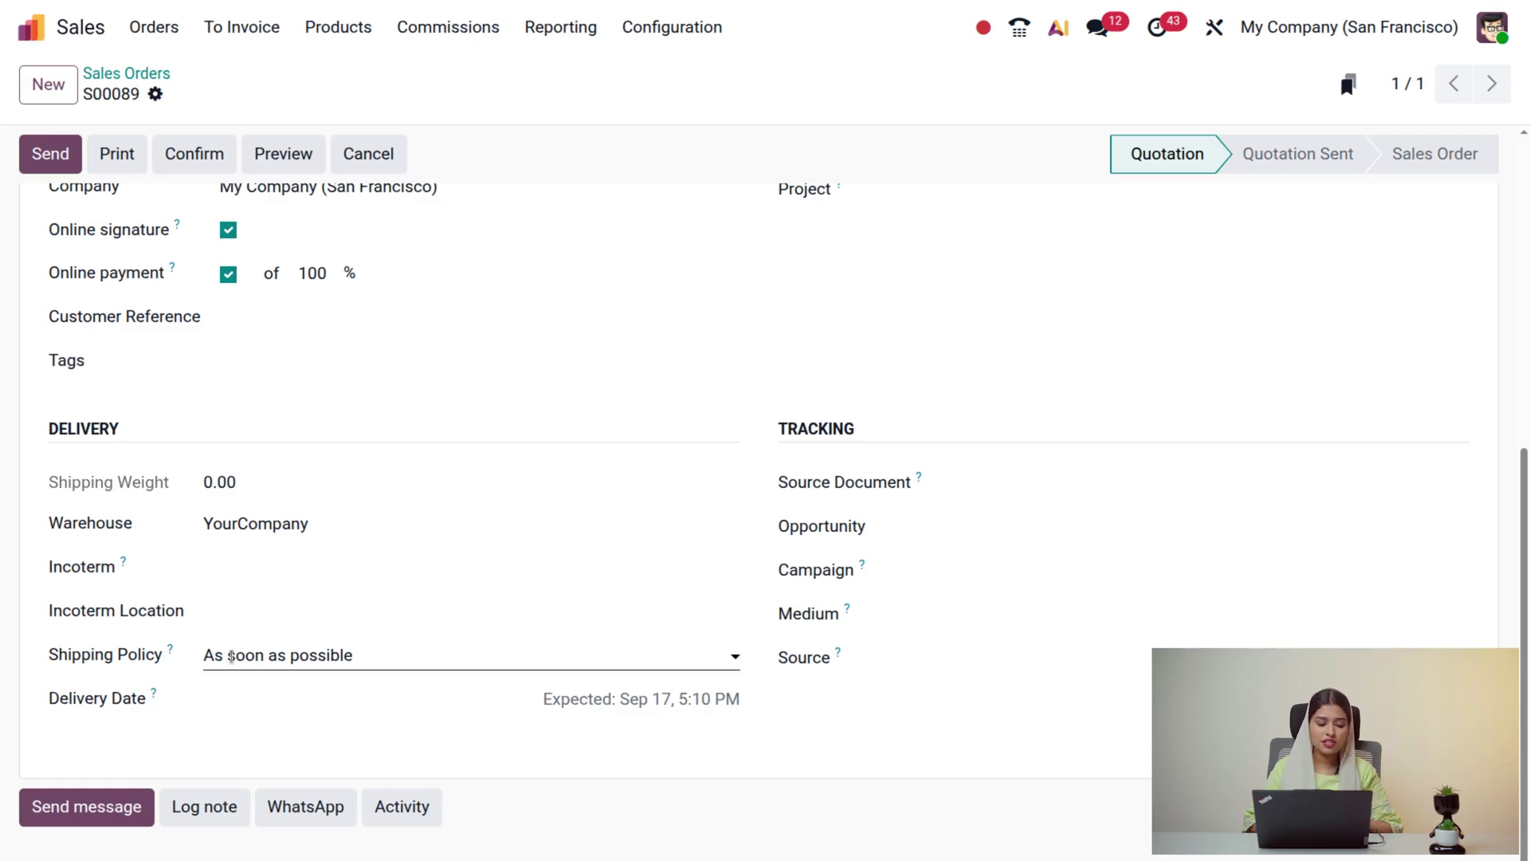
{"action": "mouse_move", "coordinate": [169, 652]}
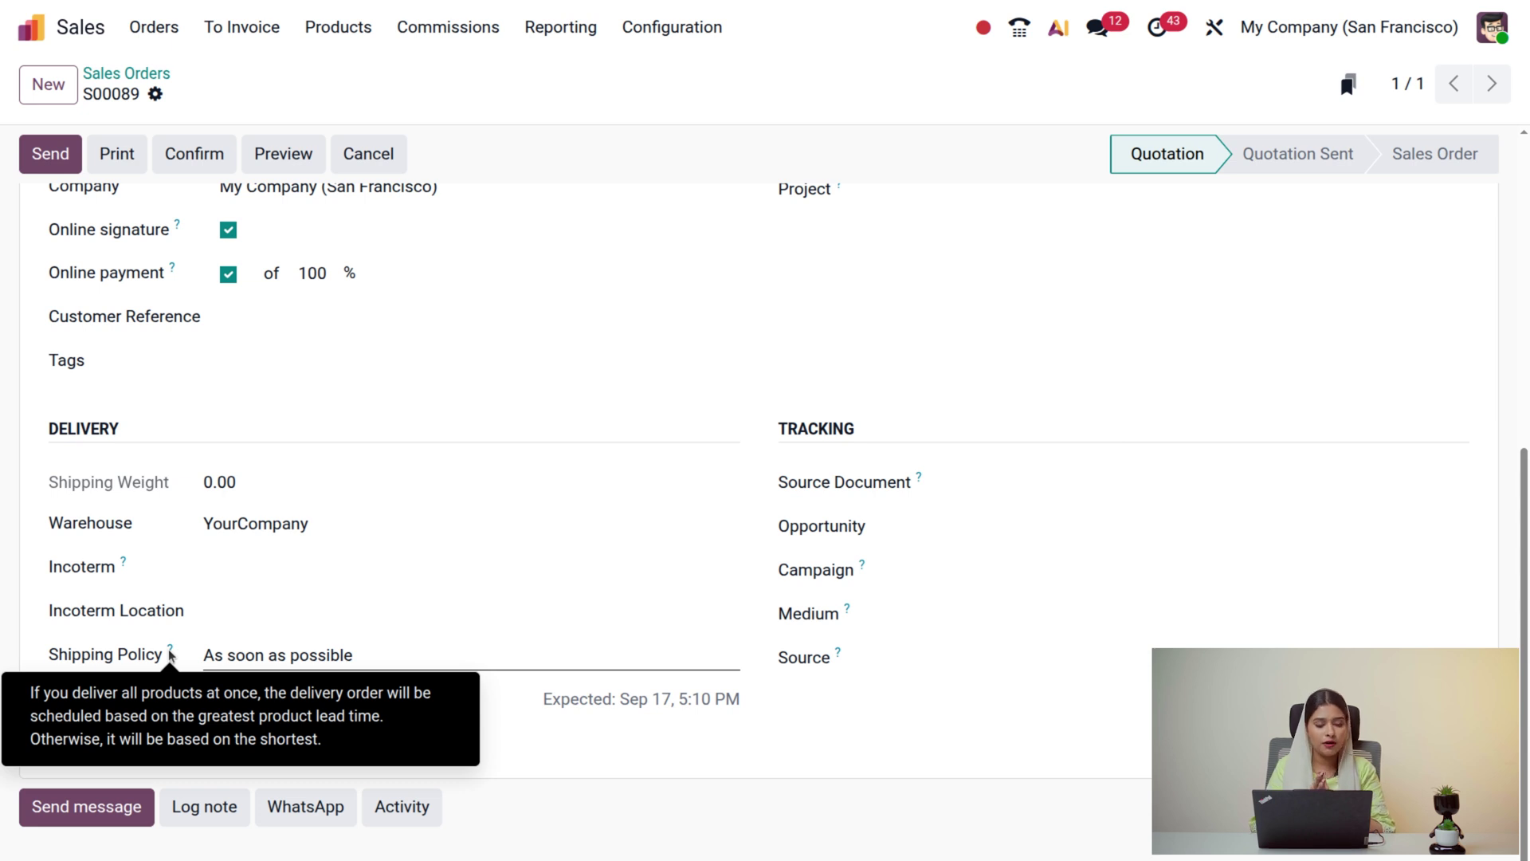
{"action": "left_click", "coordinate": [364, 655]}
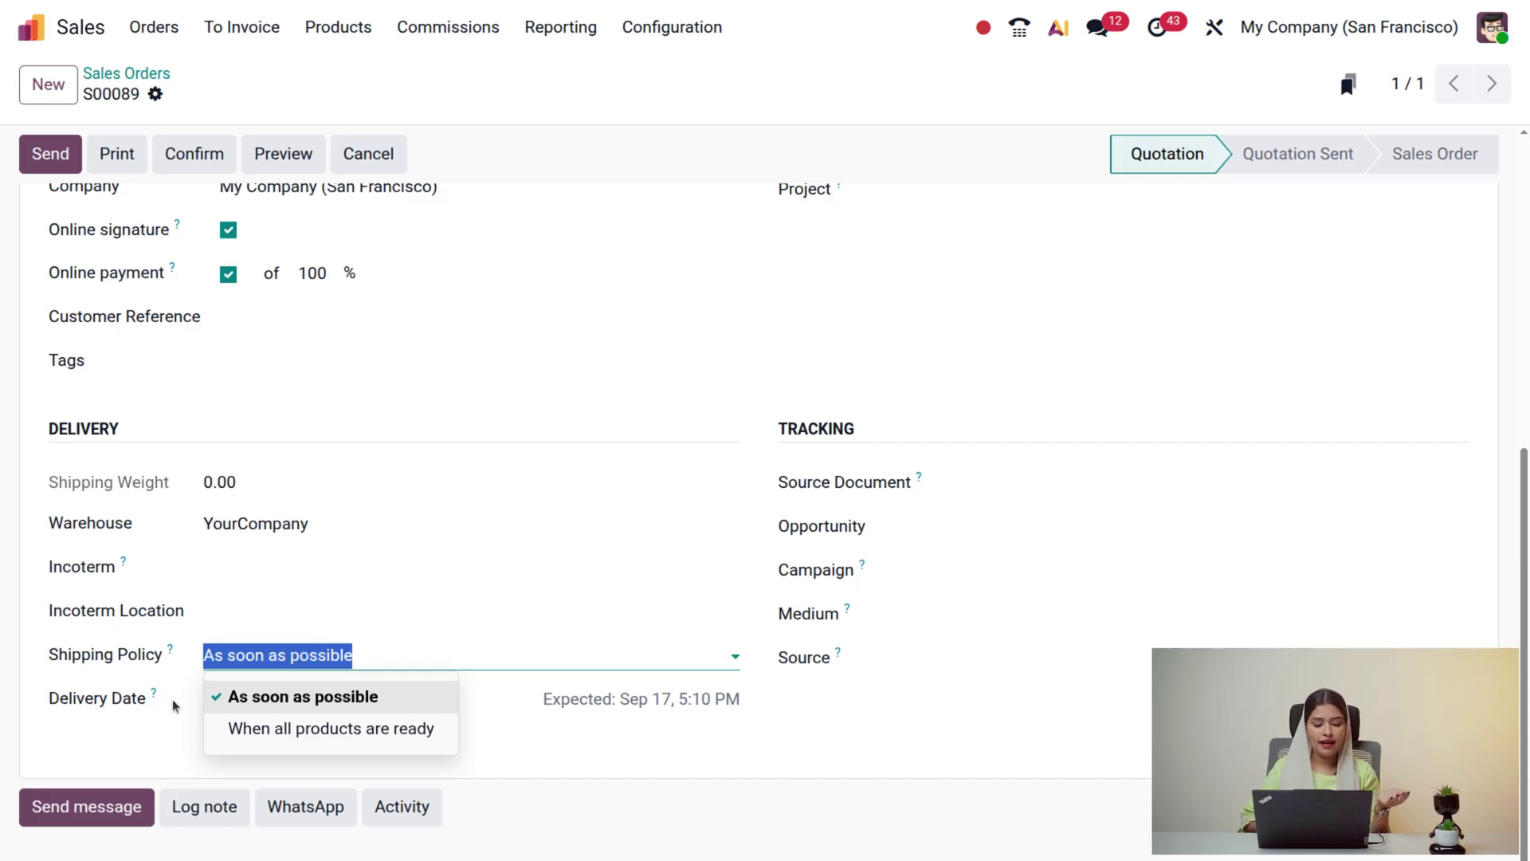
{"action": "left_click", "coordinate": [152, 724]}
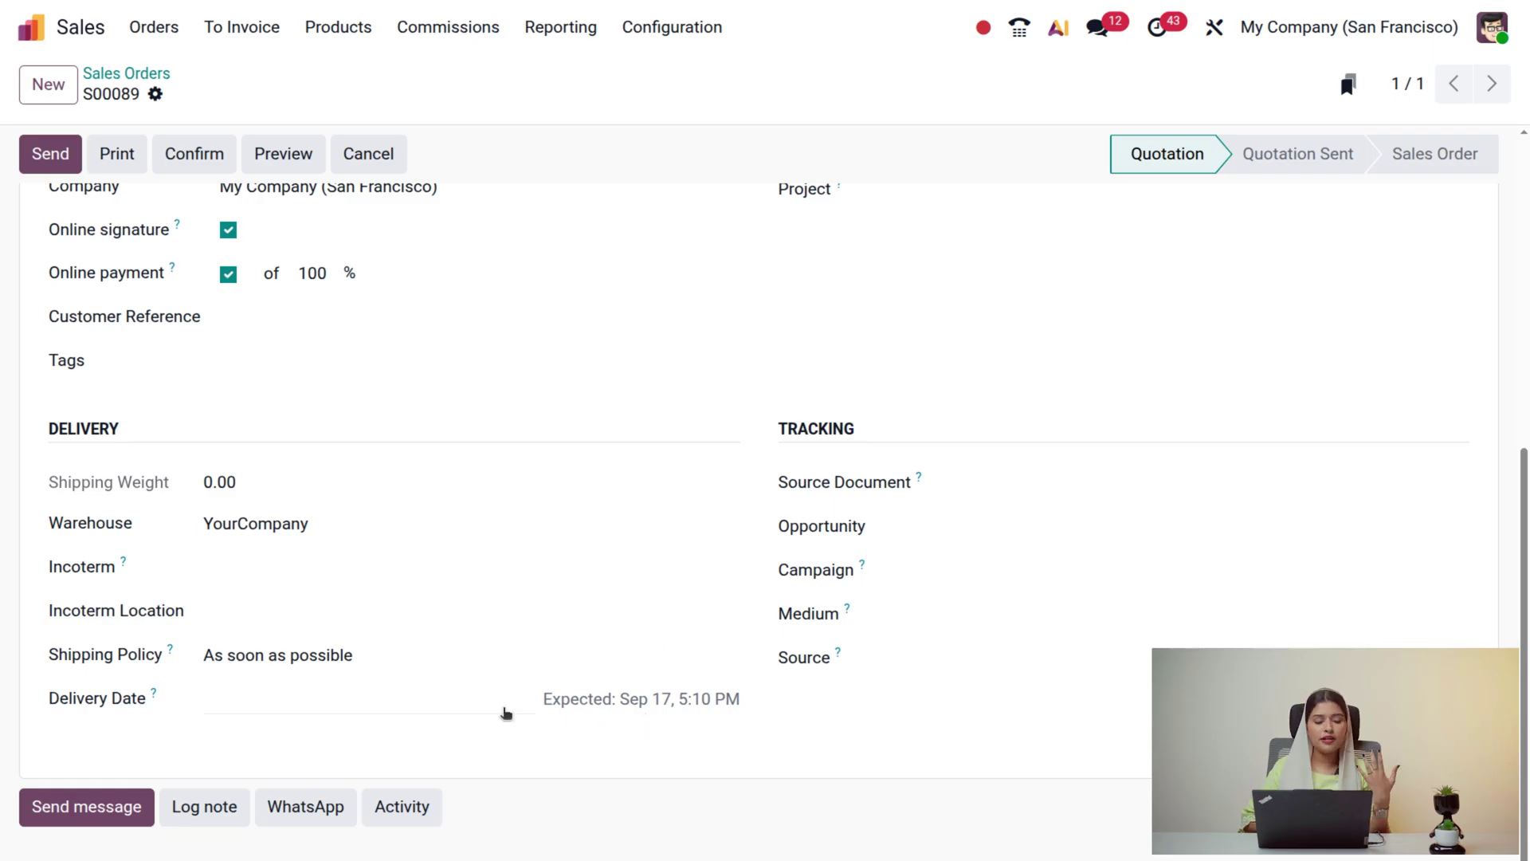
{"action": "scroll", "coordinate": [462, 712], "scroll_direction": "up", "scroll_amount": 3}
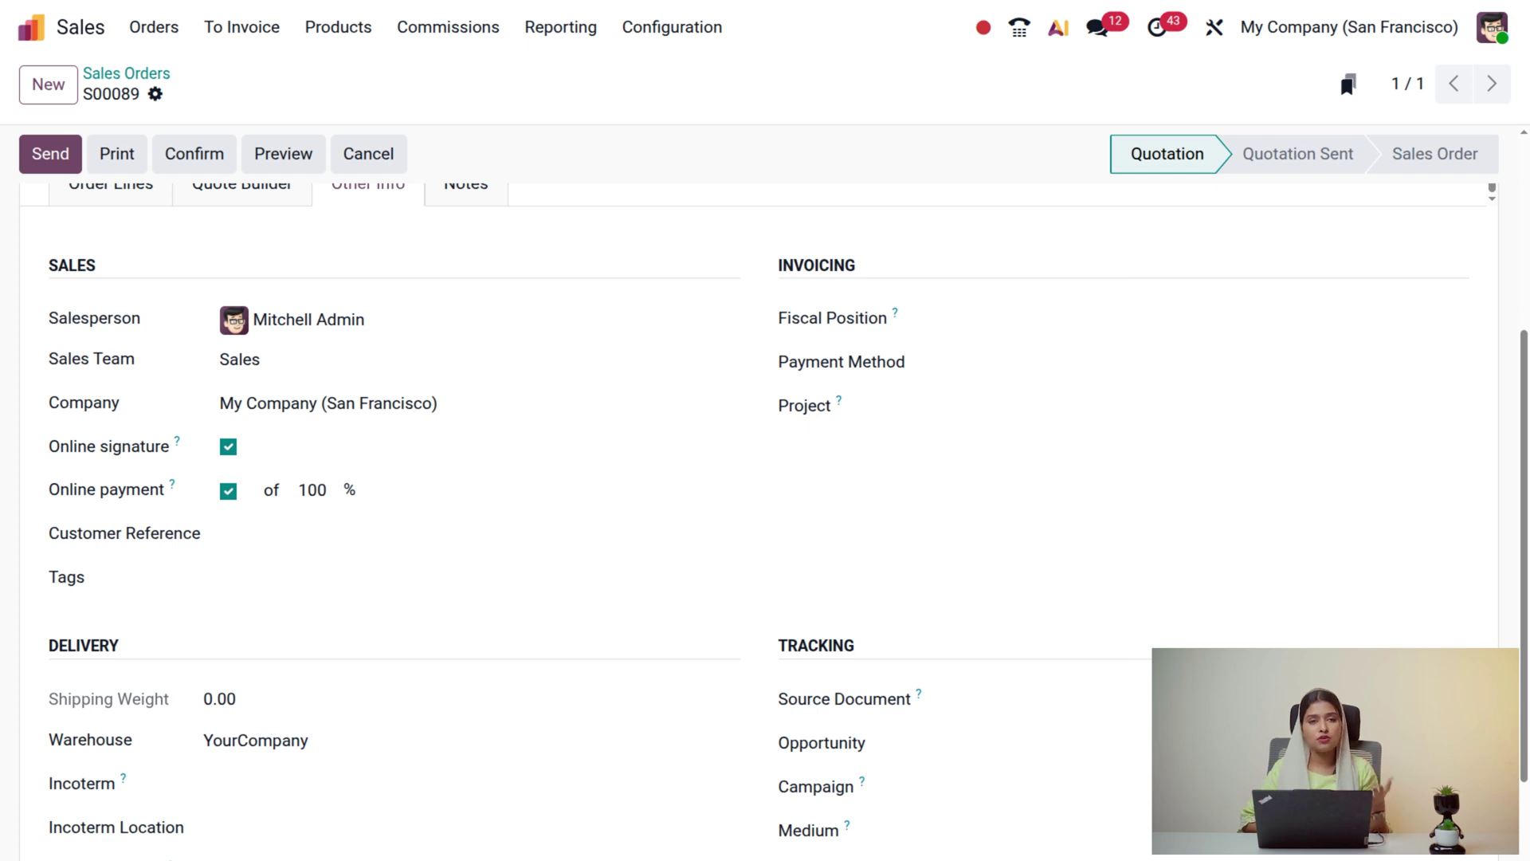
{"action": "scroll", "coordinate": [724, 668], "scroll_direction": "up", "scroll_amount": 5}
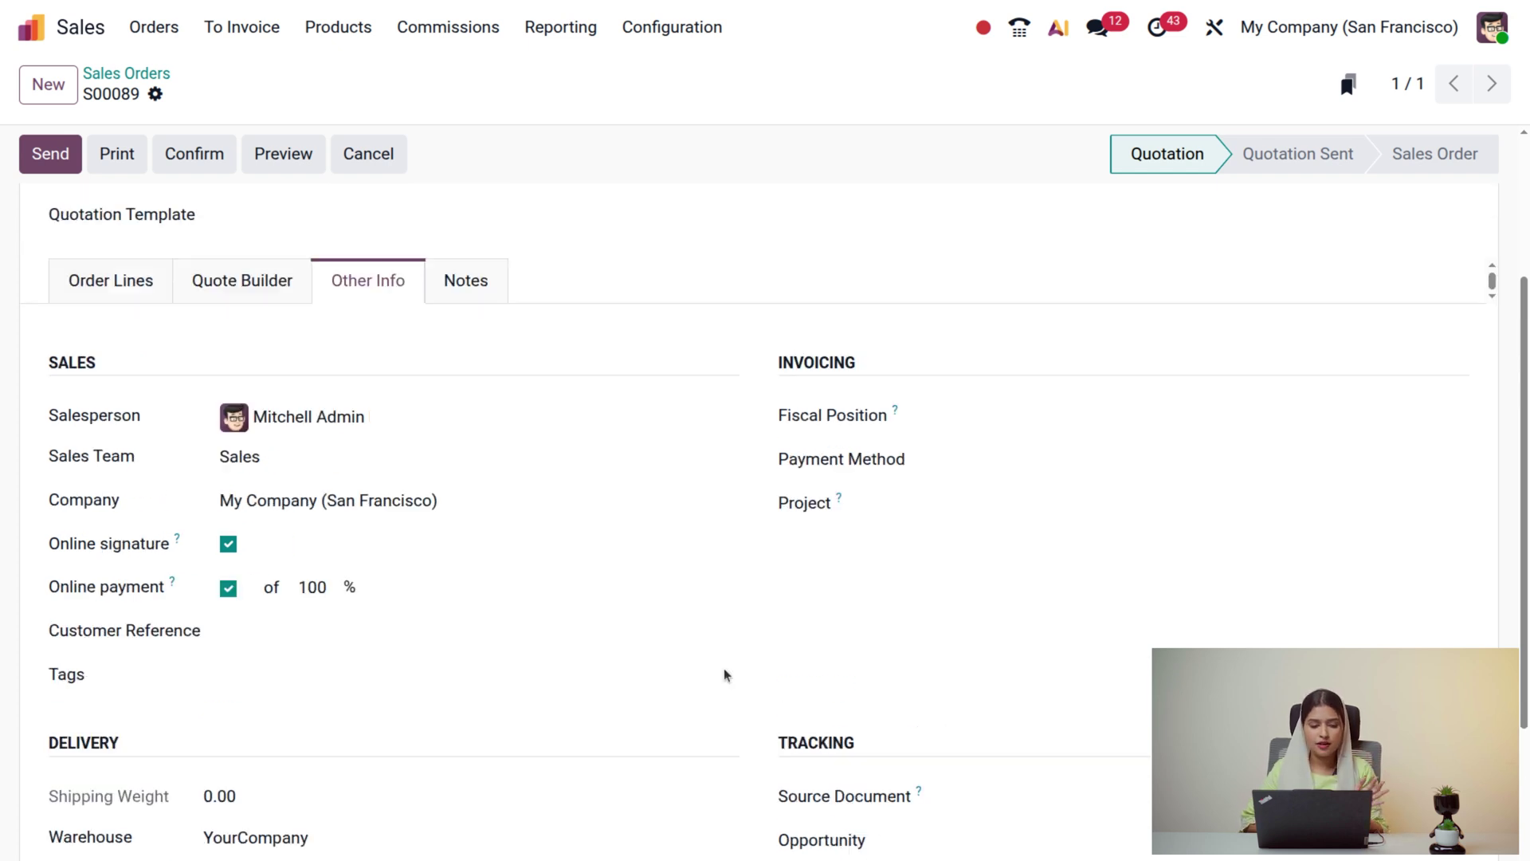
{"action": "left_click", "coordinate": [488, 544]}
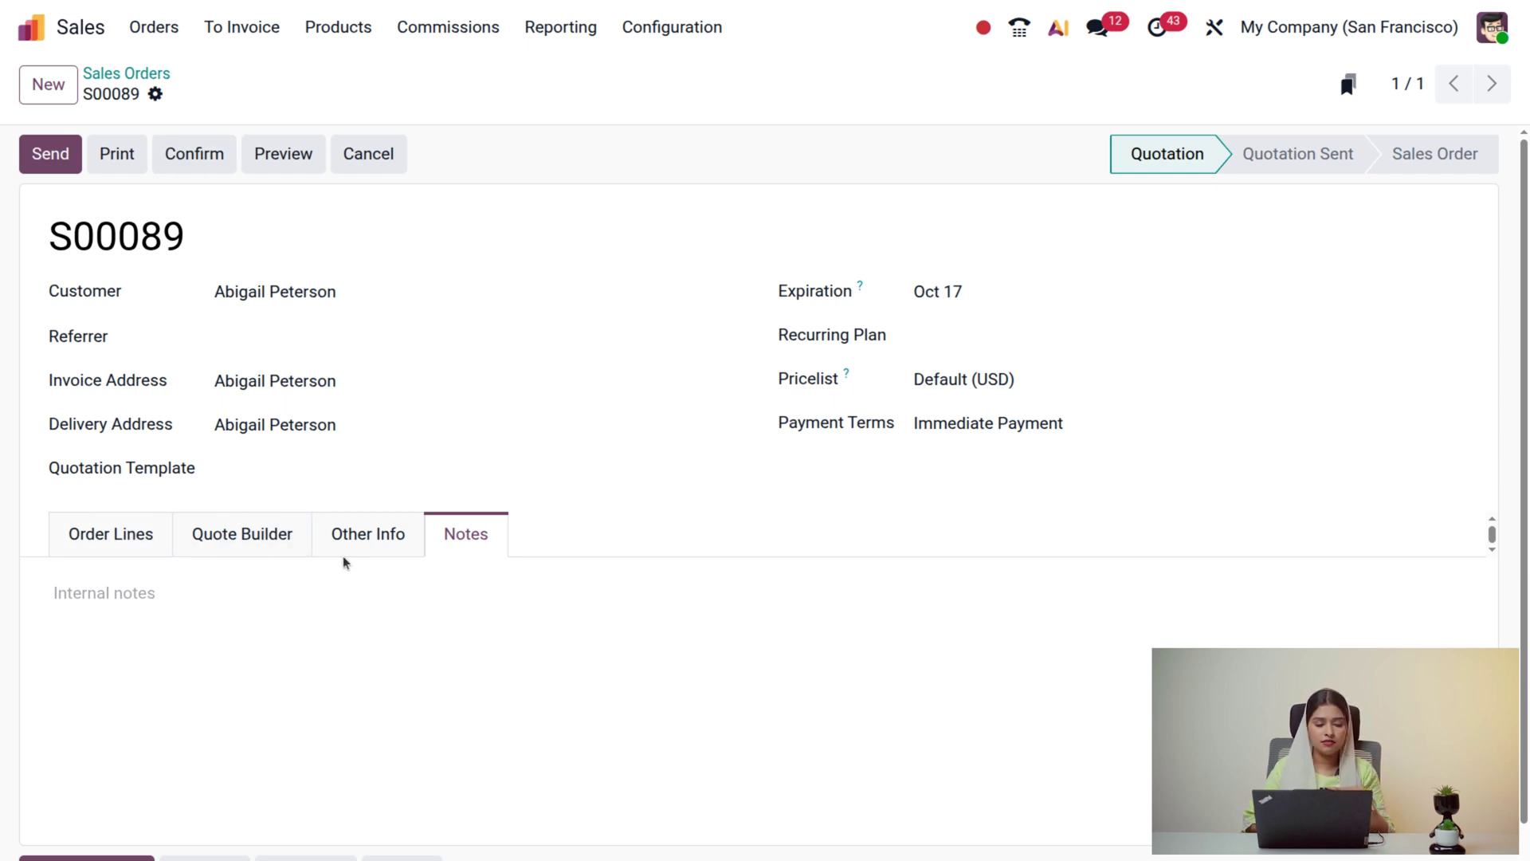
{"action": "left_click", "coordinate": [136, 535]}
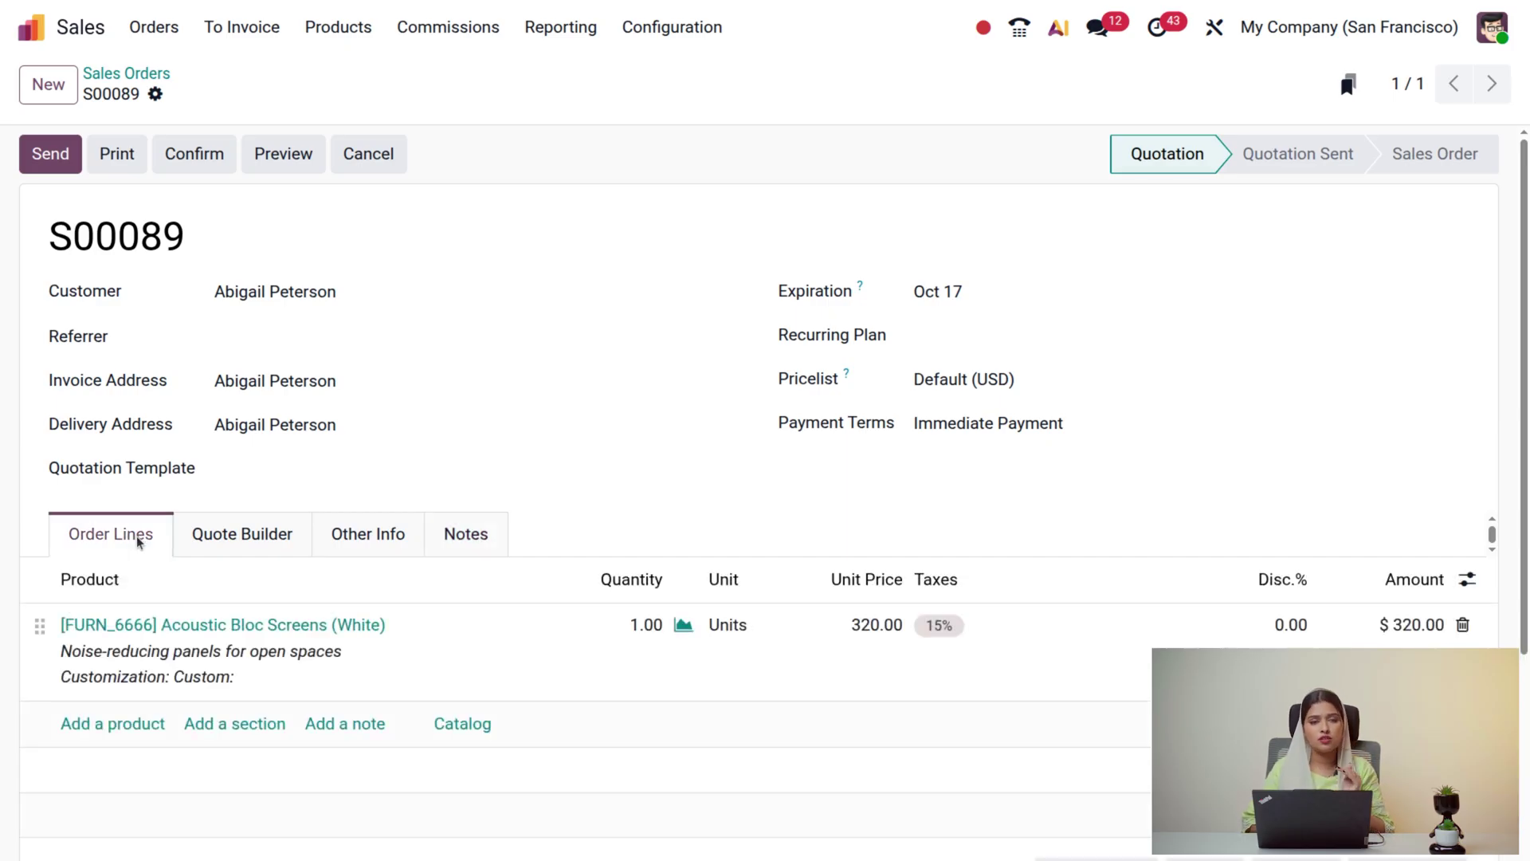
Confirm the quotation as a sales order and validate its pick transfer for the Acoustic Bloc Screens.
{"action": "left_click", "coordinate": [191, 154]}
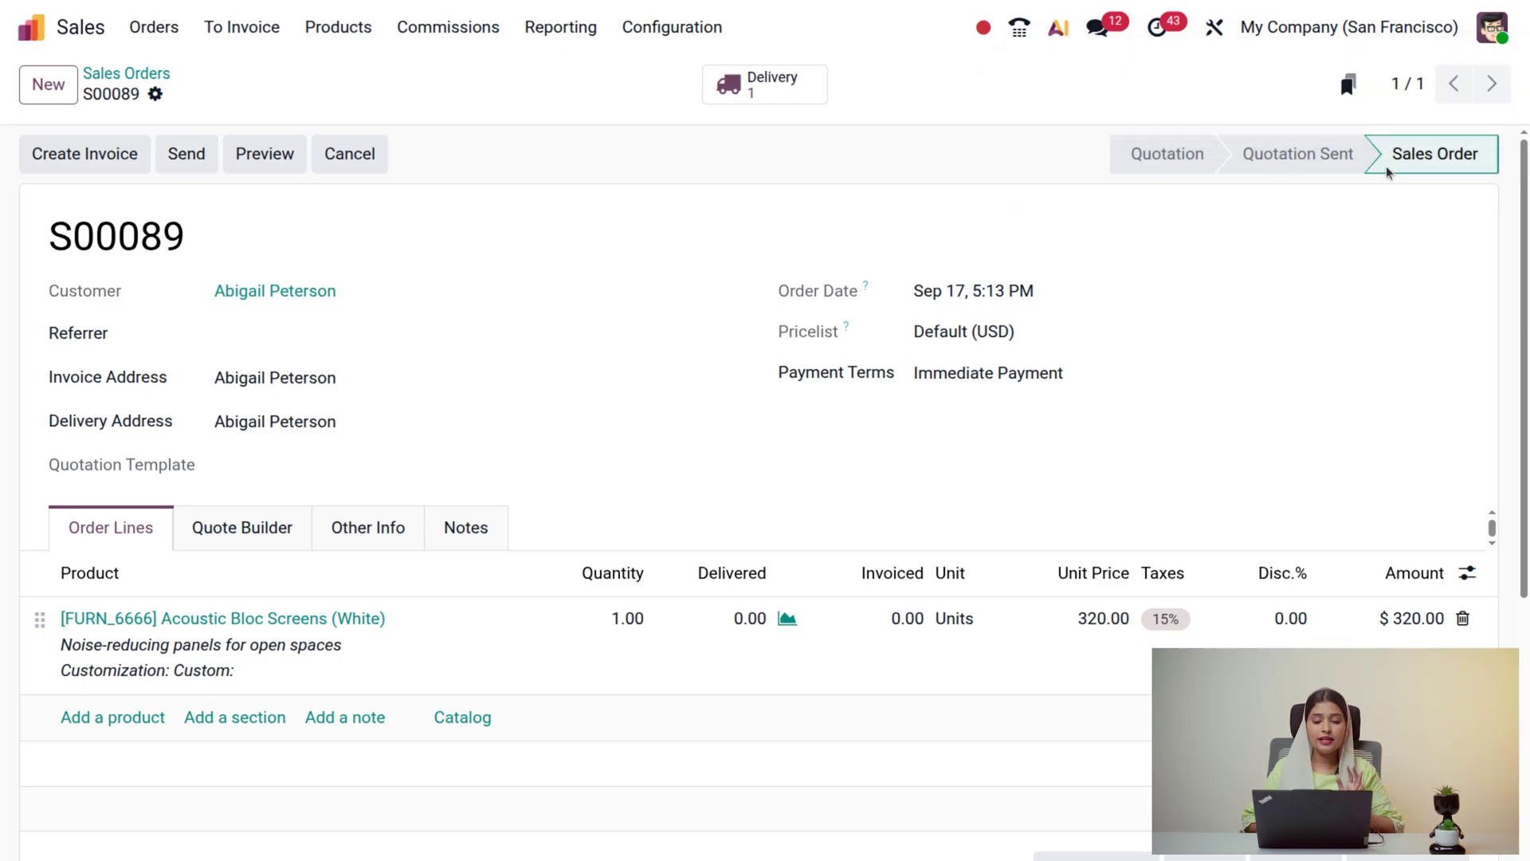
{"action": "left_click", "coordinate": [750, 90]}
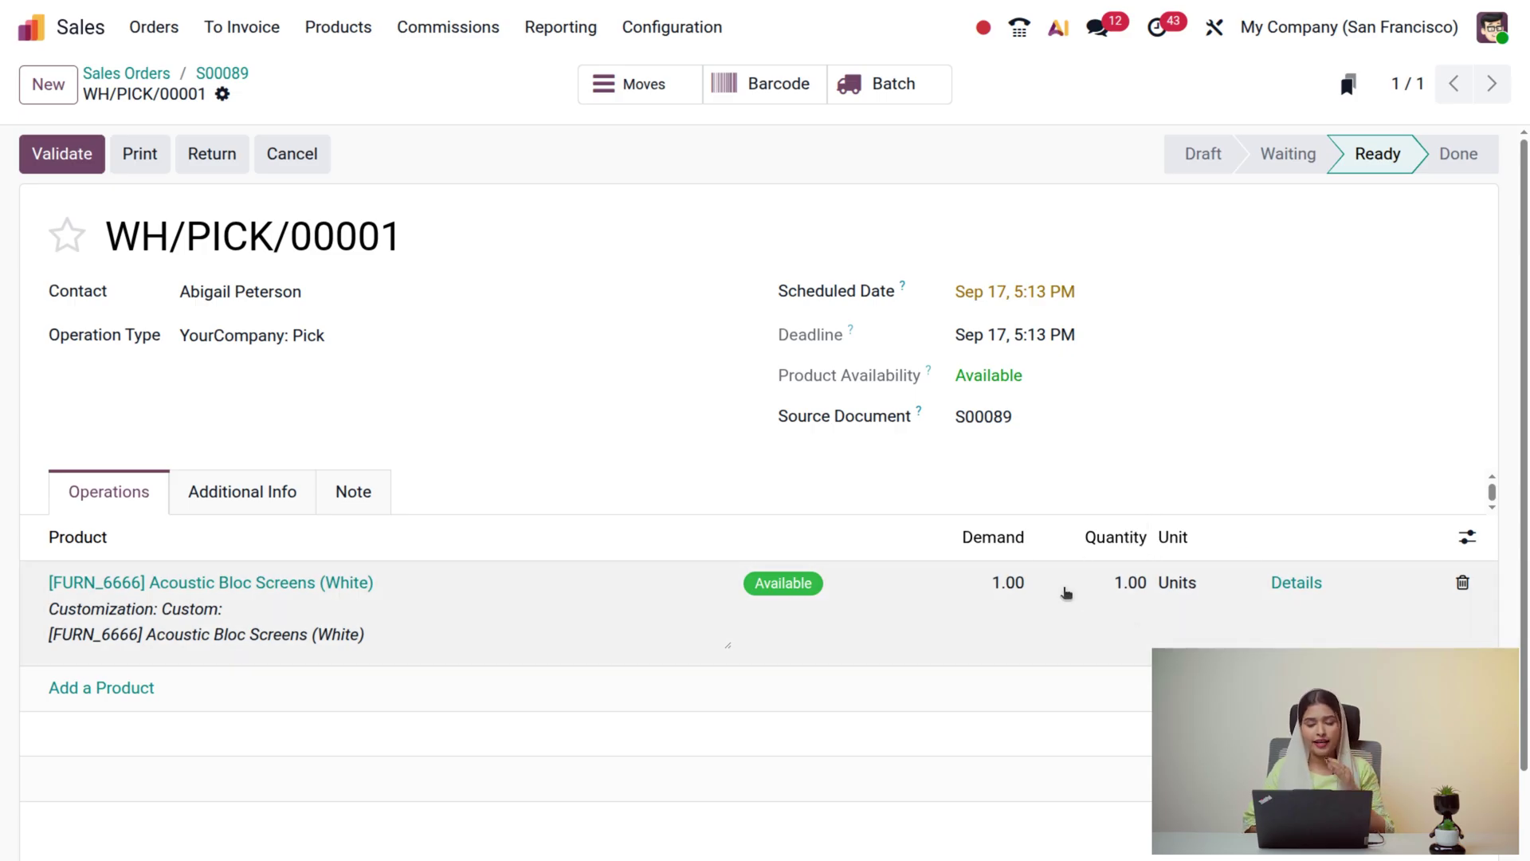
{"action": "left_click", "coordinate": [72, 155]}
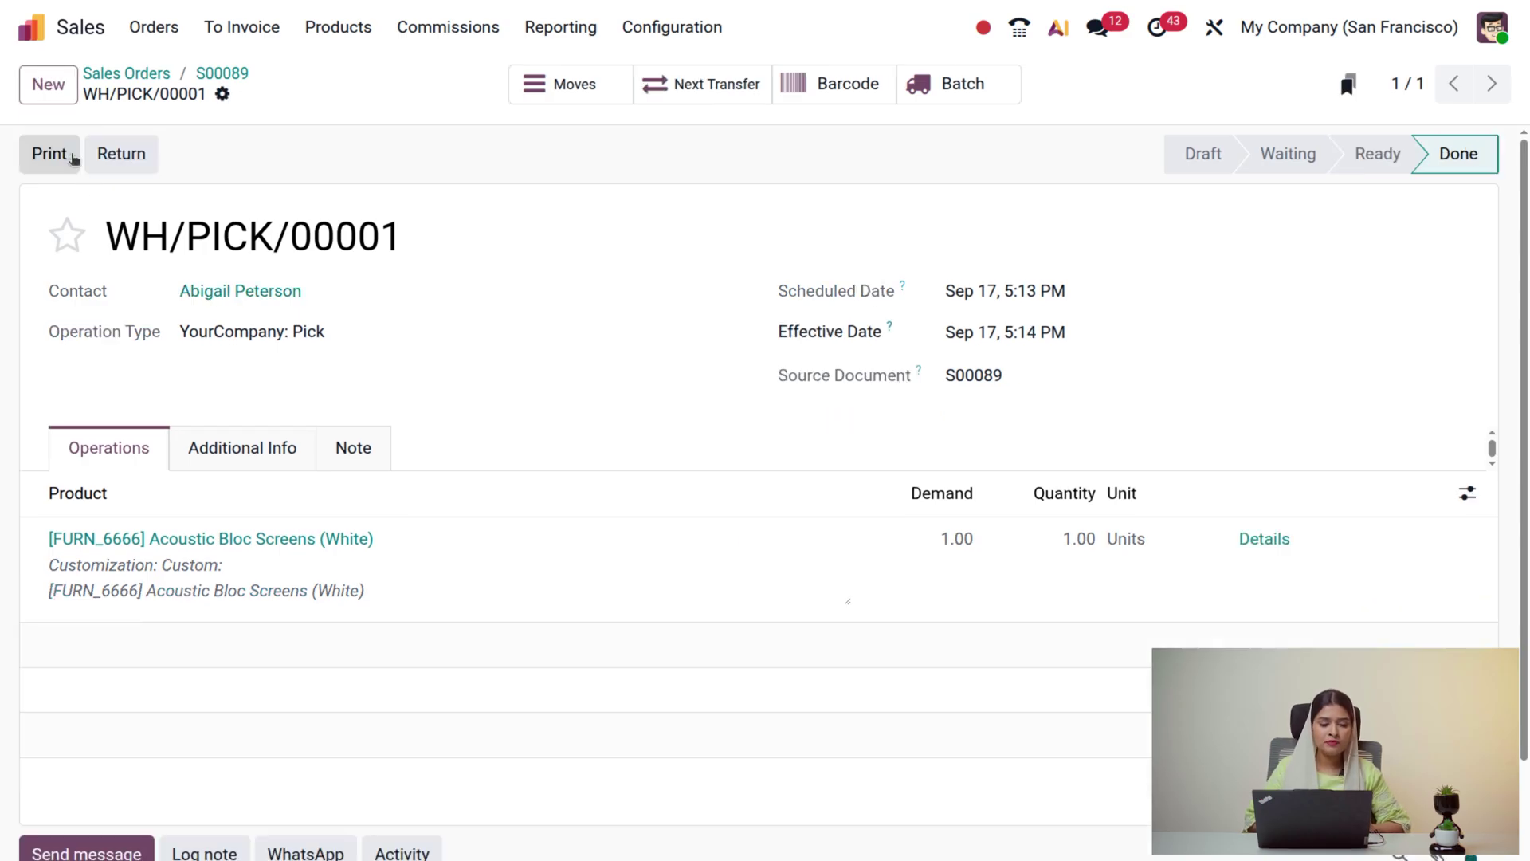
Validate the sales order's outgoing delivery transfer from WH/Output to Customers and return to the sales order.
{"action": "left_click", "coordinate": [221, 75]}
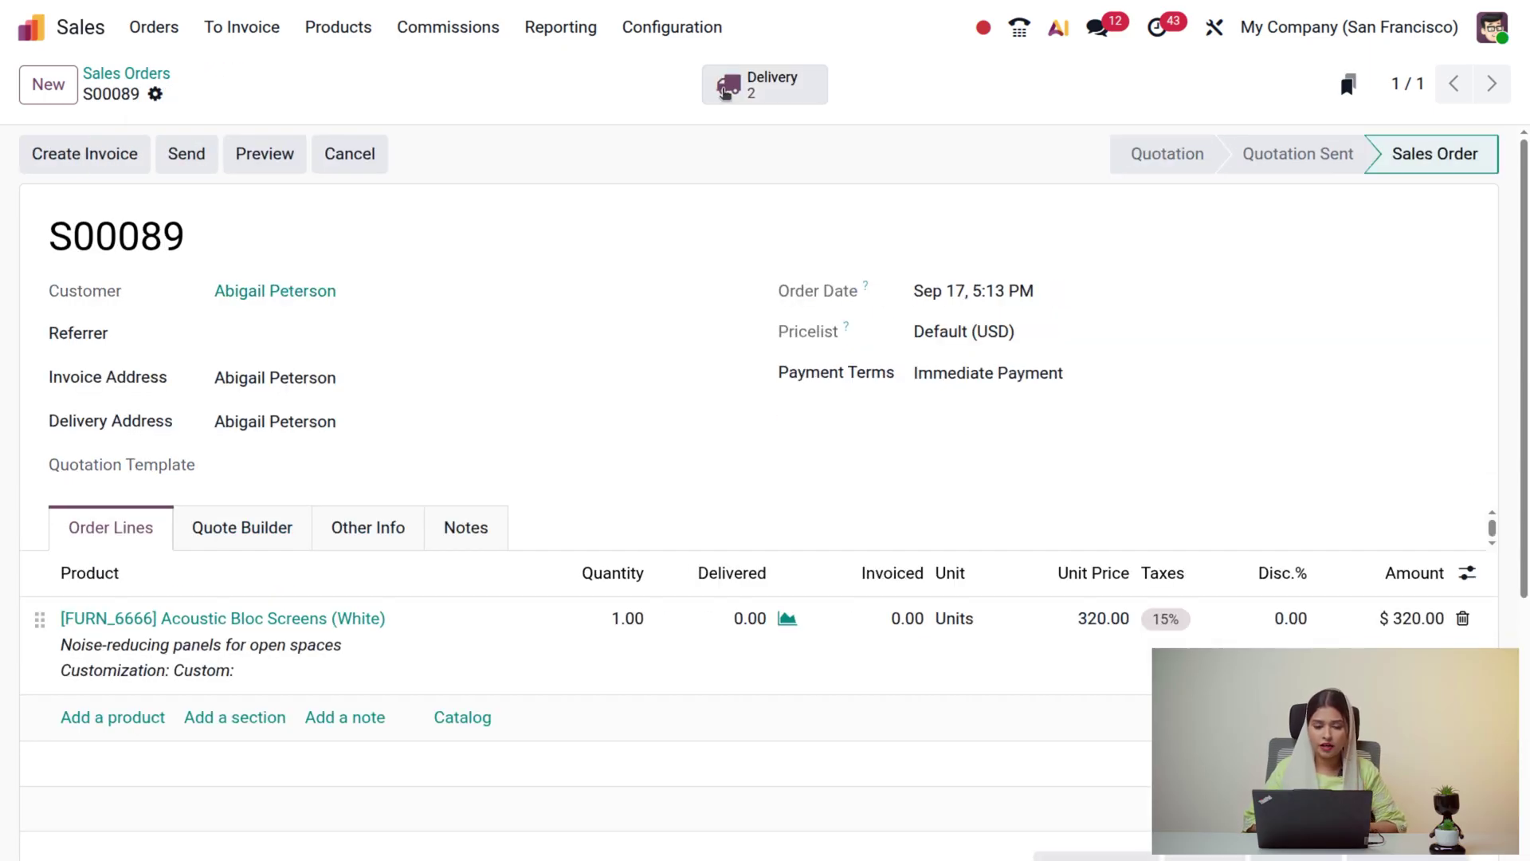
{"action": "left_click", "coordinate": [781, 92]}
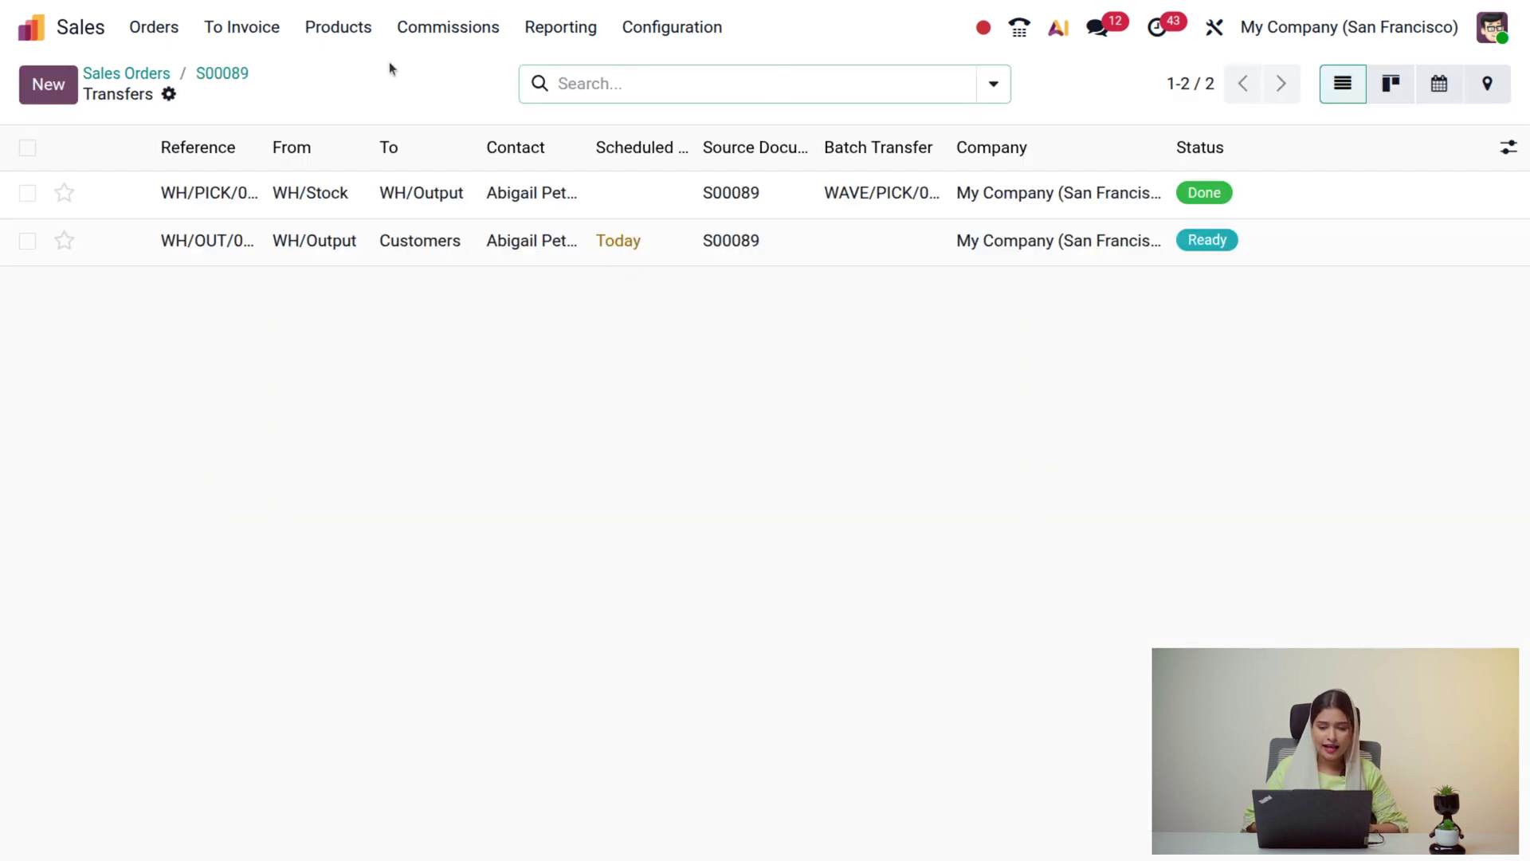
{"action": "left_click", "coordinate": [335, 239]}
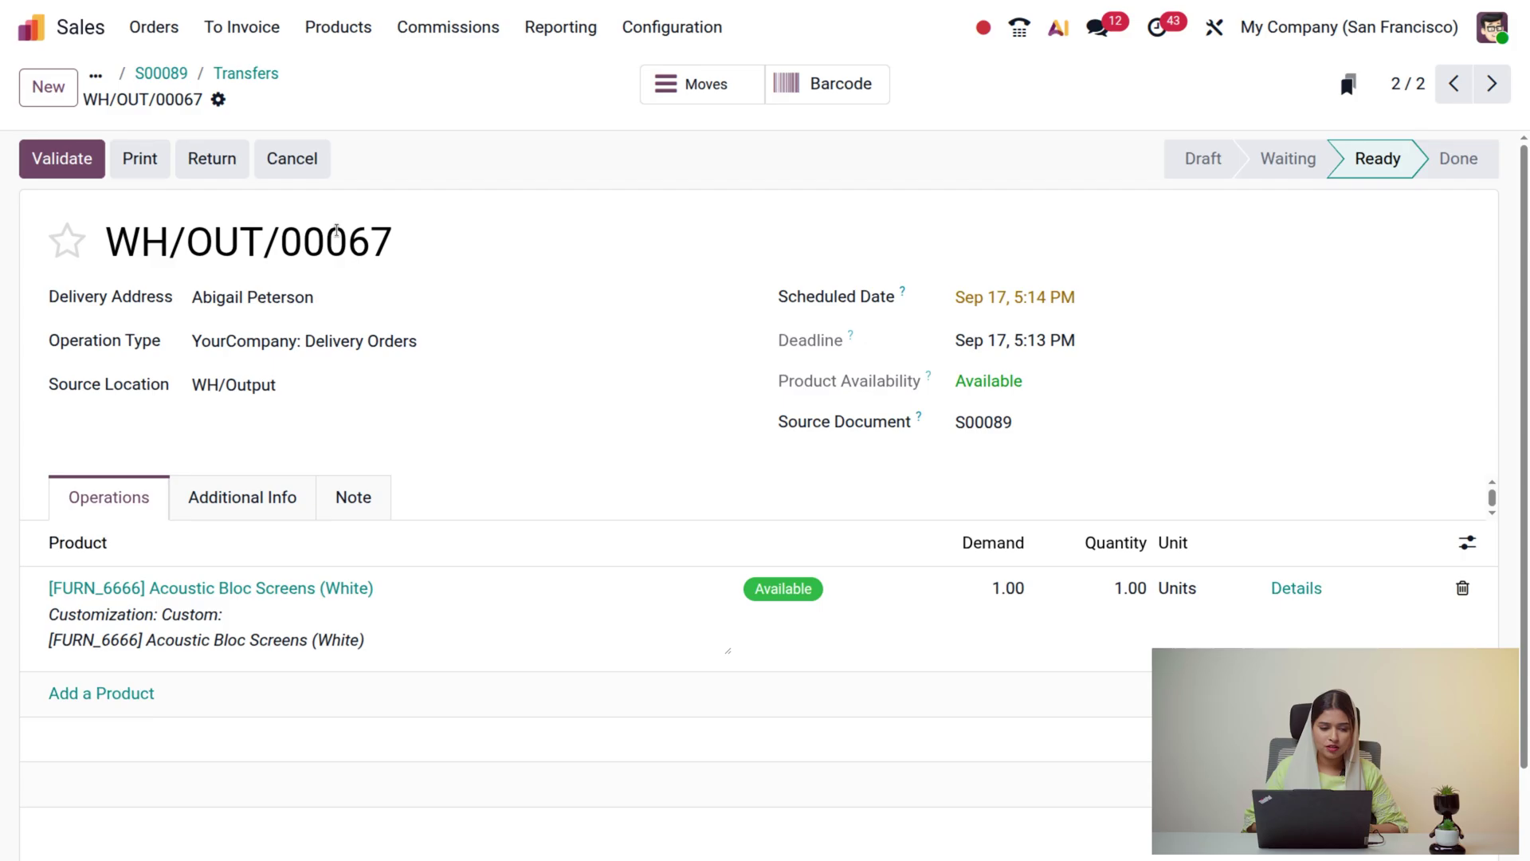
{"action": "left_click", "coordinate": [69, 160]}
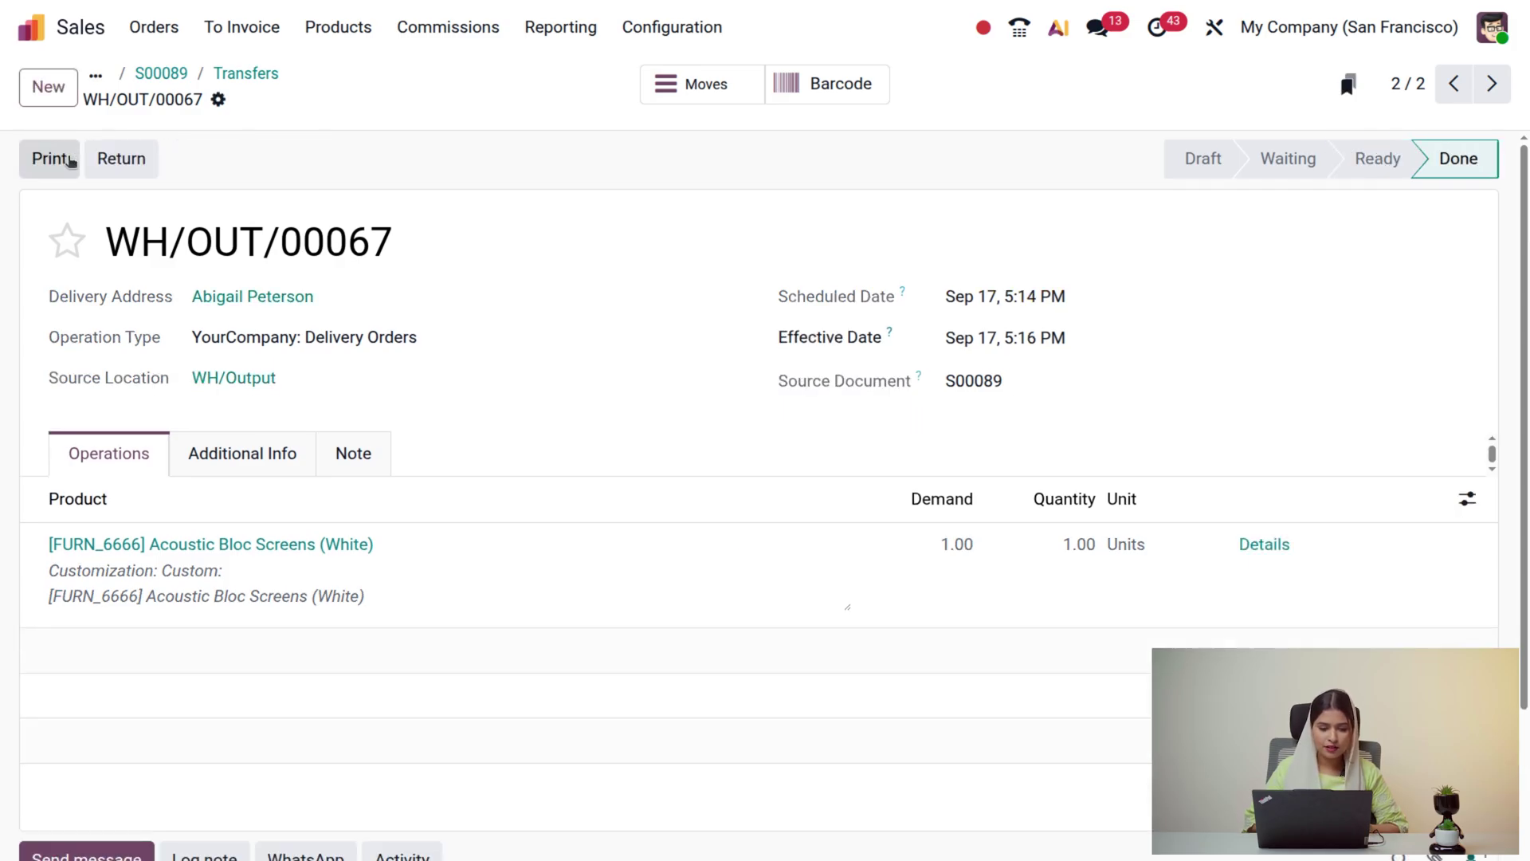
{"action": "left_click", "coordinate": [163, 74]}
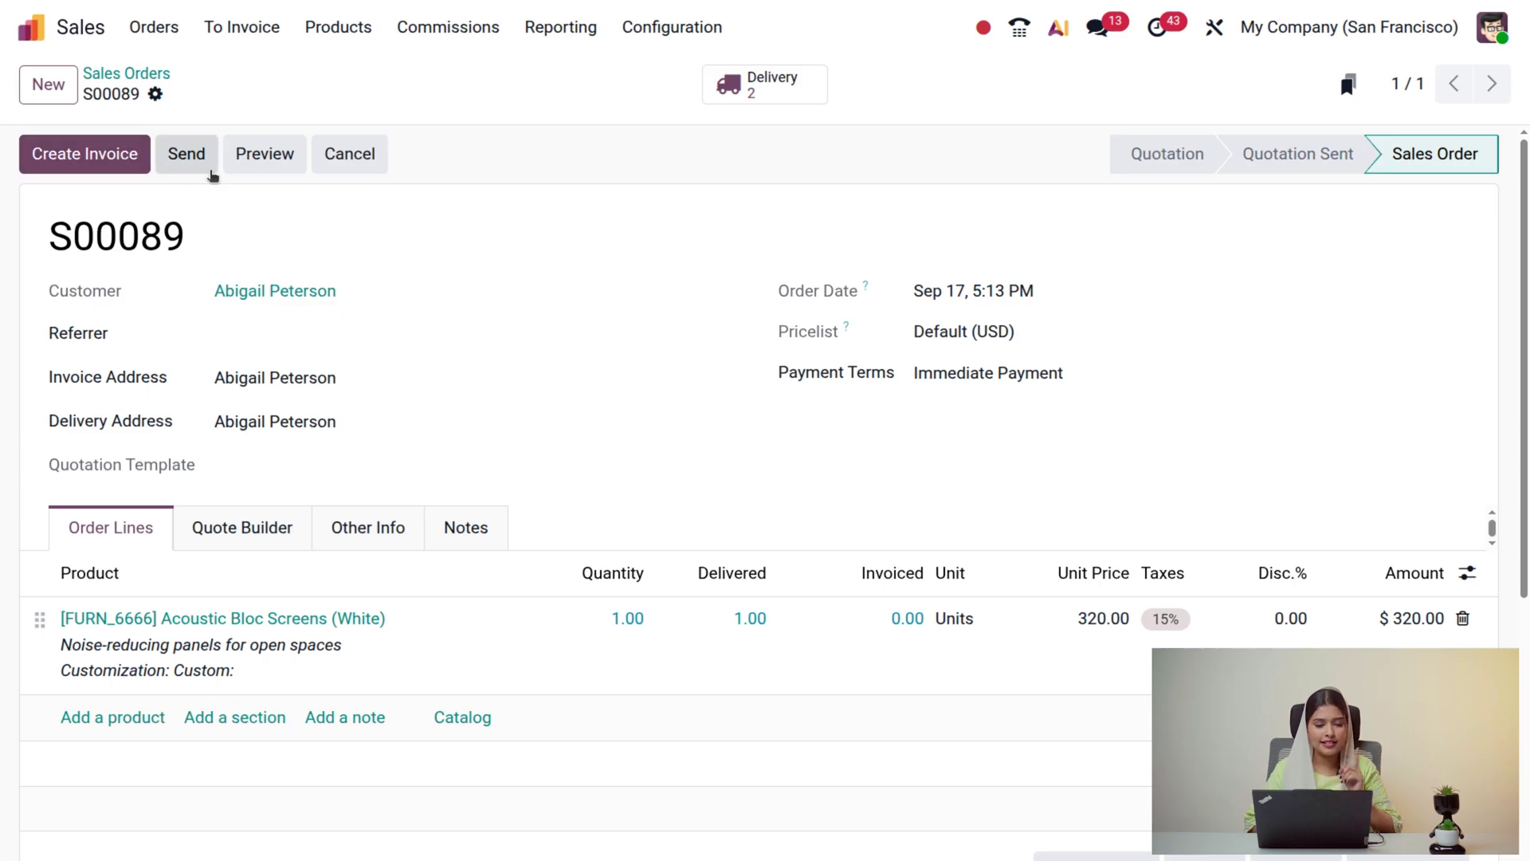
Create a draft regular invoice from the sales order and review its details and invoice lines.
{"action": "left_click", "coordinate": [101, 167]}
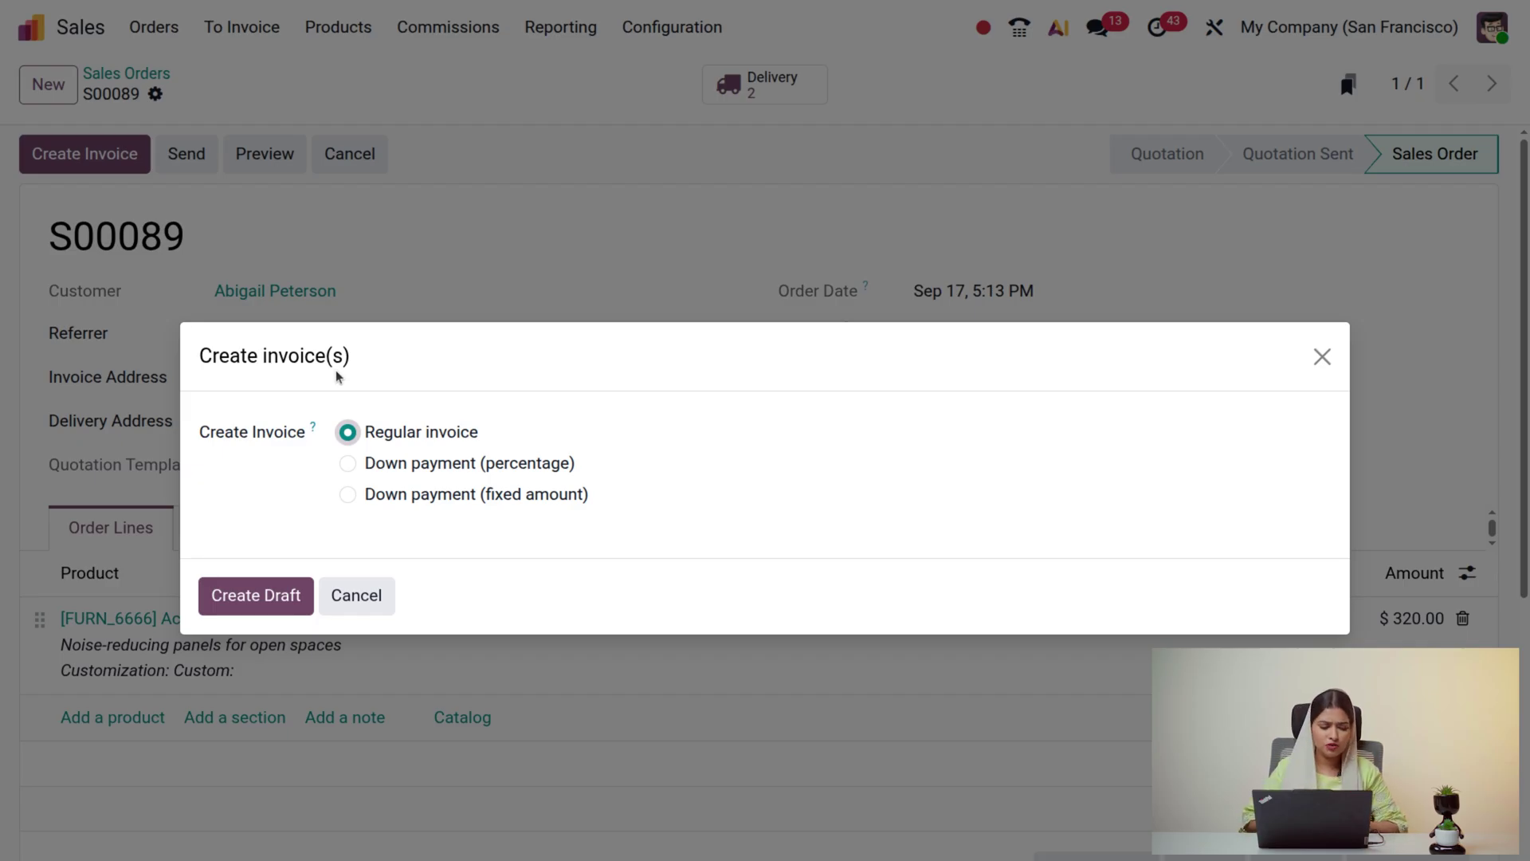
{"action": "left_click", "coordinate": [254, 597]}
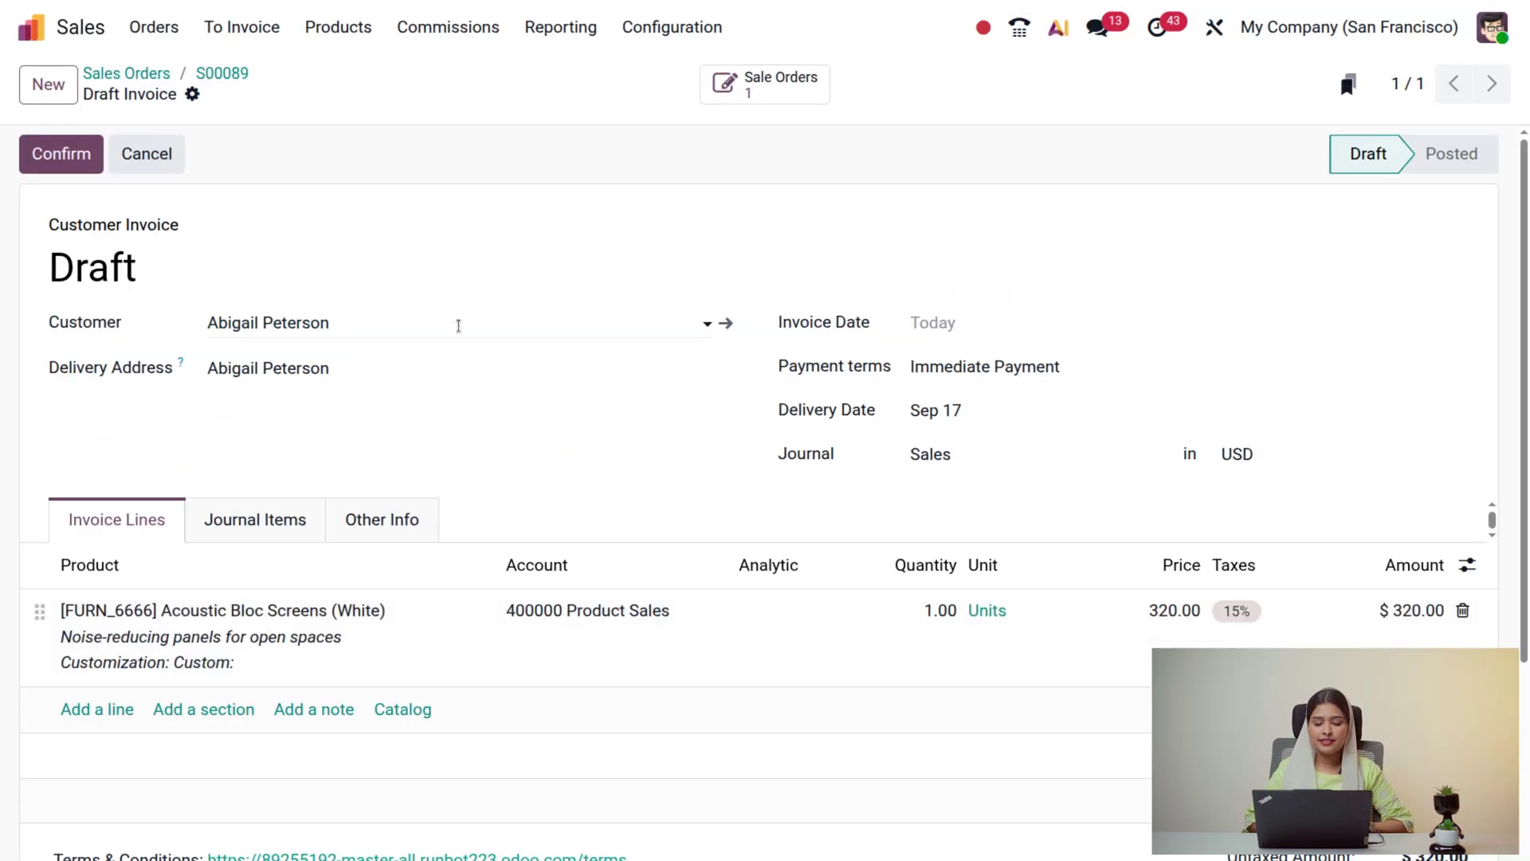
{"action": "scroll", "coordinate": [553, 351], "scroll_direction": "down", "scroll_amount": 3}
{"action": "scroll", "coordinate": [554, 355], "scroll_direction": "up", "scroll_amount": 2}
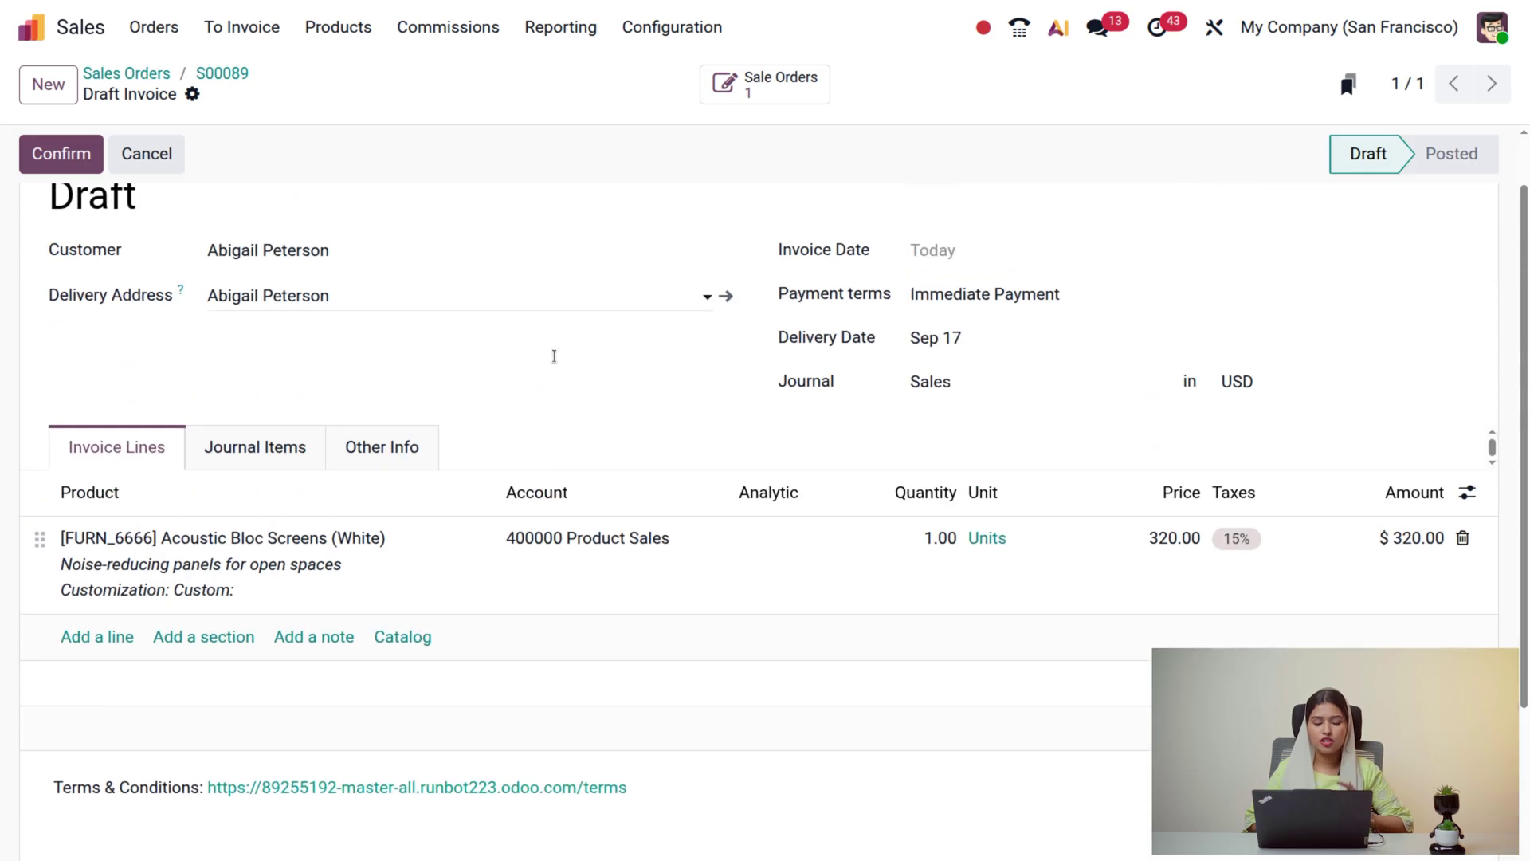
{"action": "scroll", "coordinate": [553, 356], "scroll_direction": "up", "scroll_amount": 1}
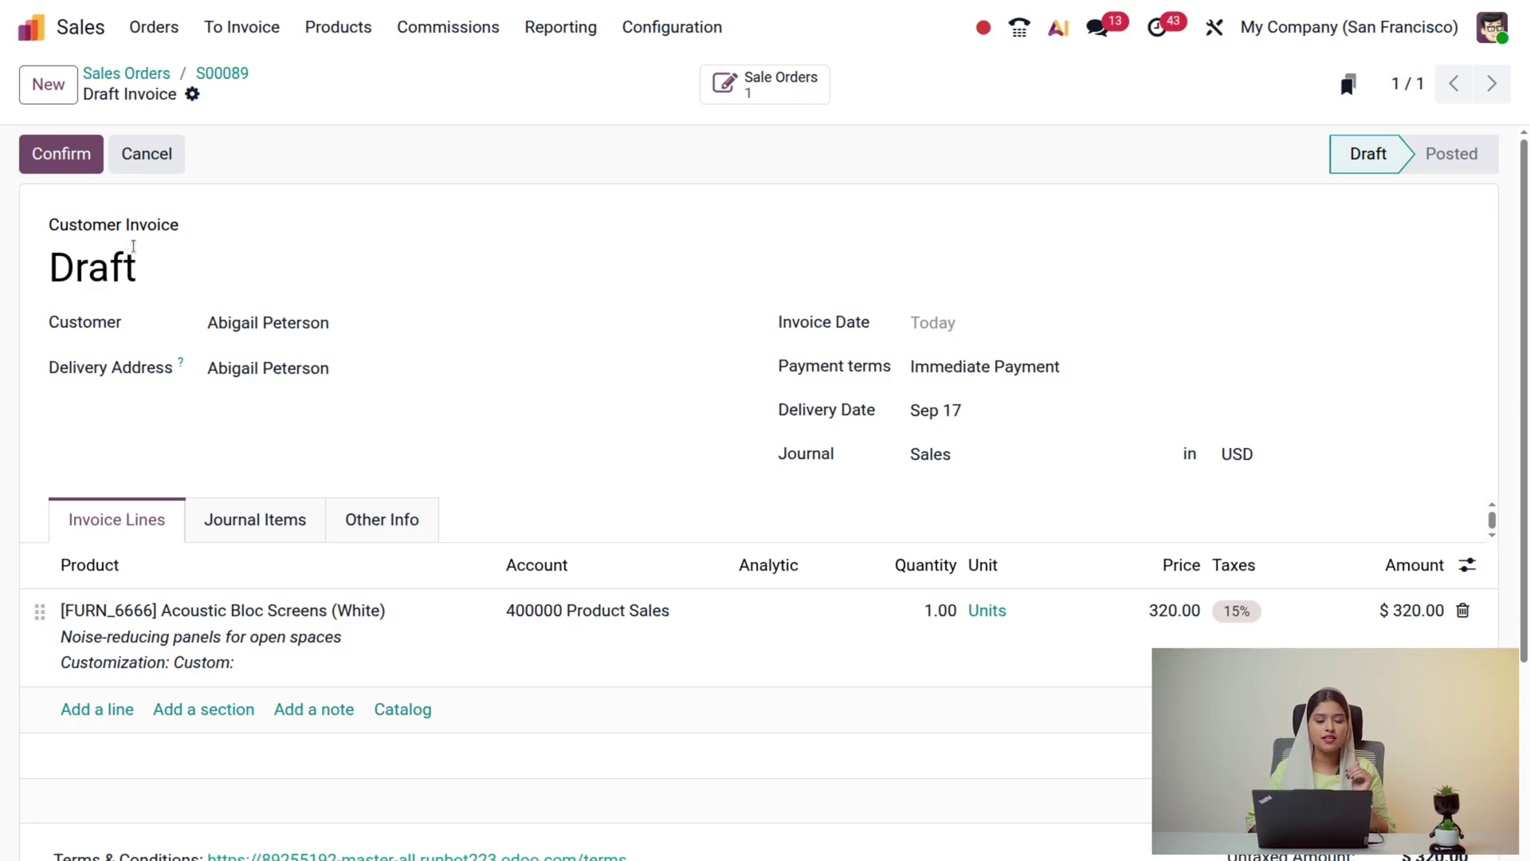
Confirm the draft customer invoice and register its $368.00 payment in the Bank journal as a Manual Payment.
{"action": "left_click", "coordinate": [83, 156]}
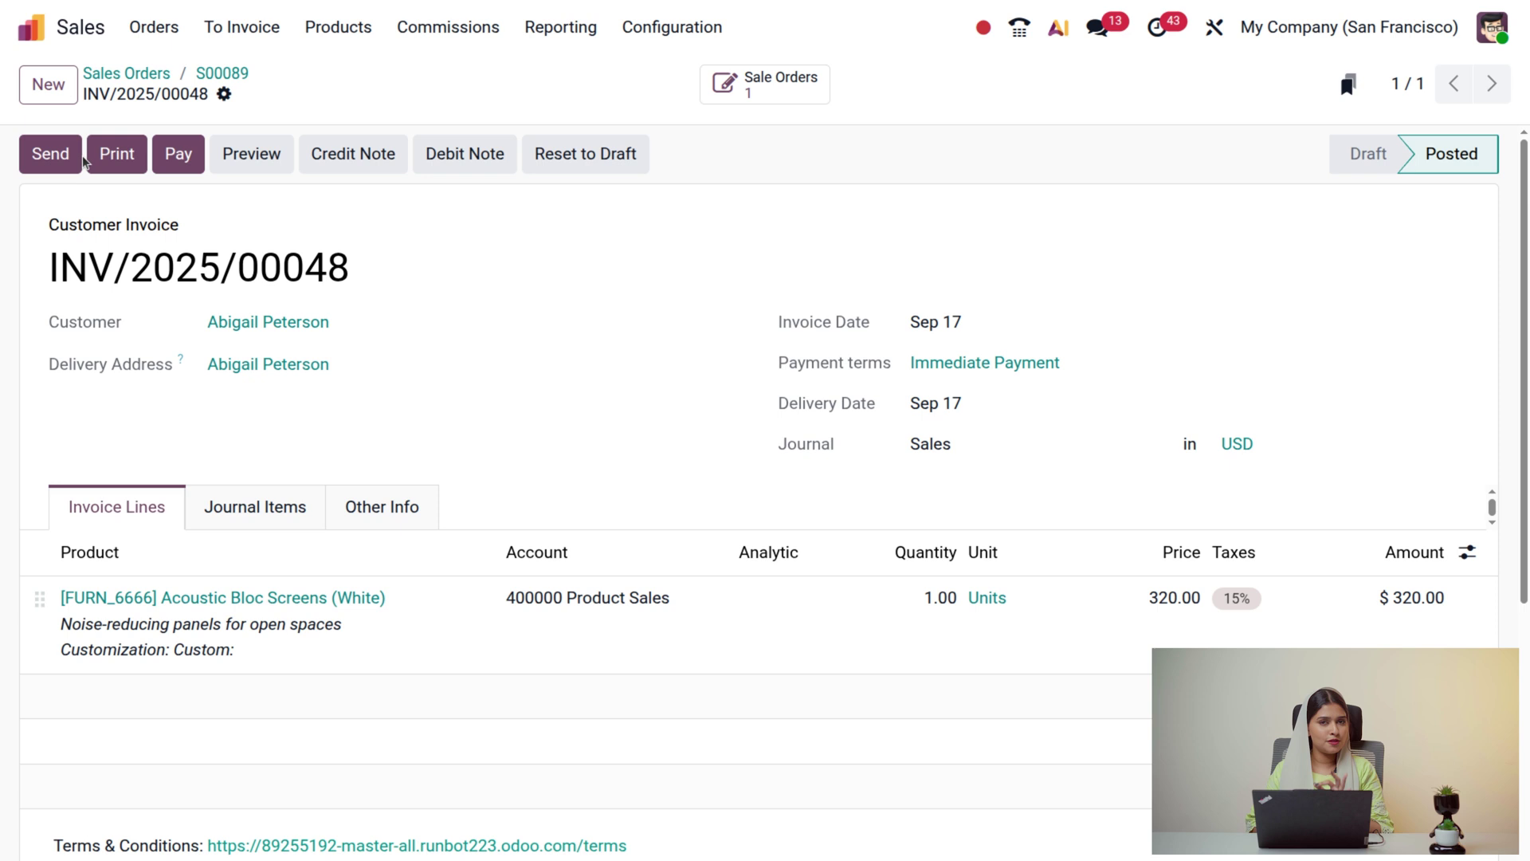
{"action": "left_click", "coordinate": [190, 155]}
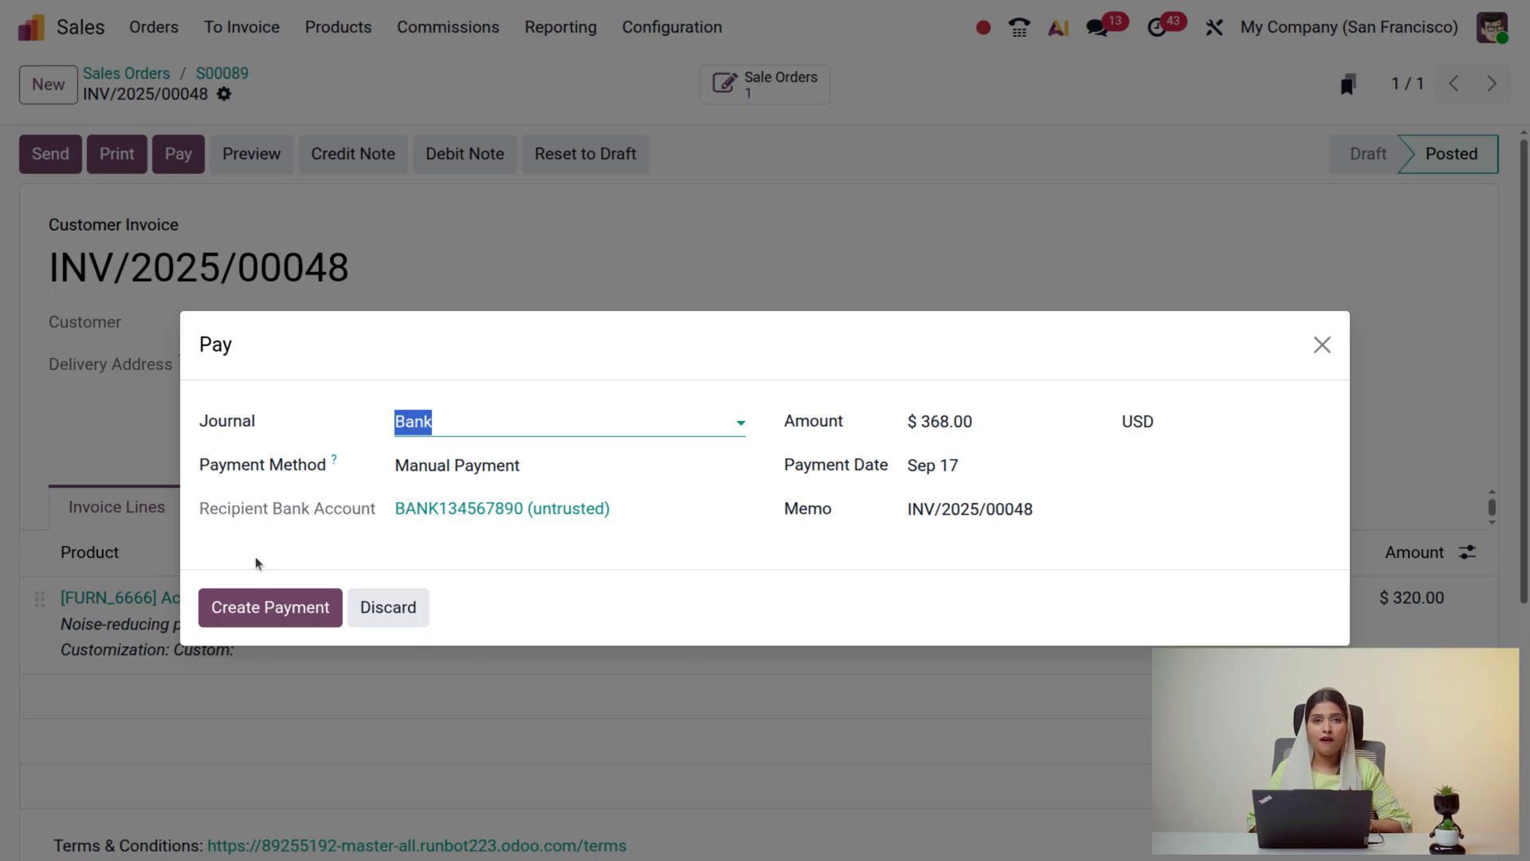
{"action": "left_click", "coordinate": [279, 609]}
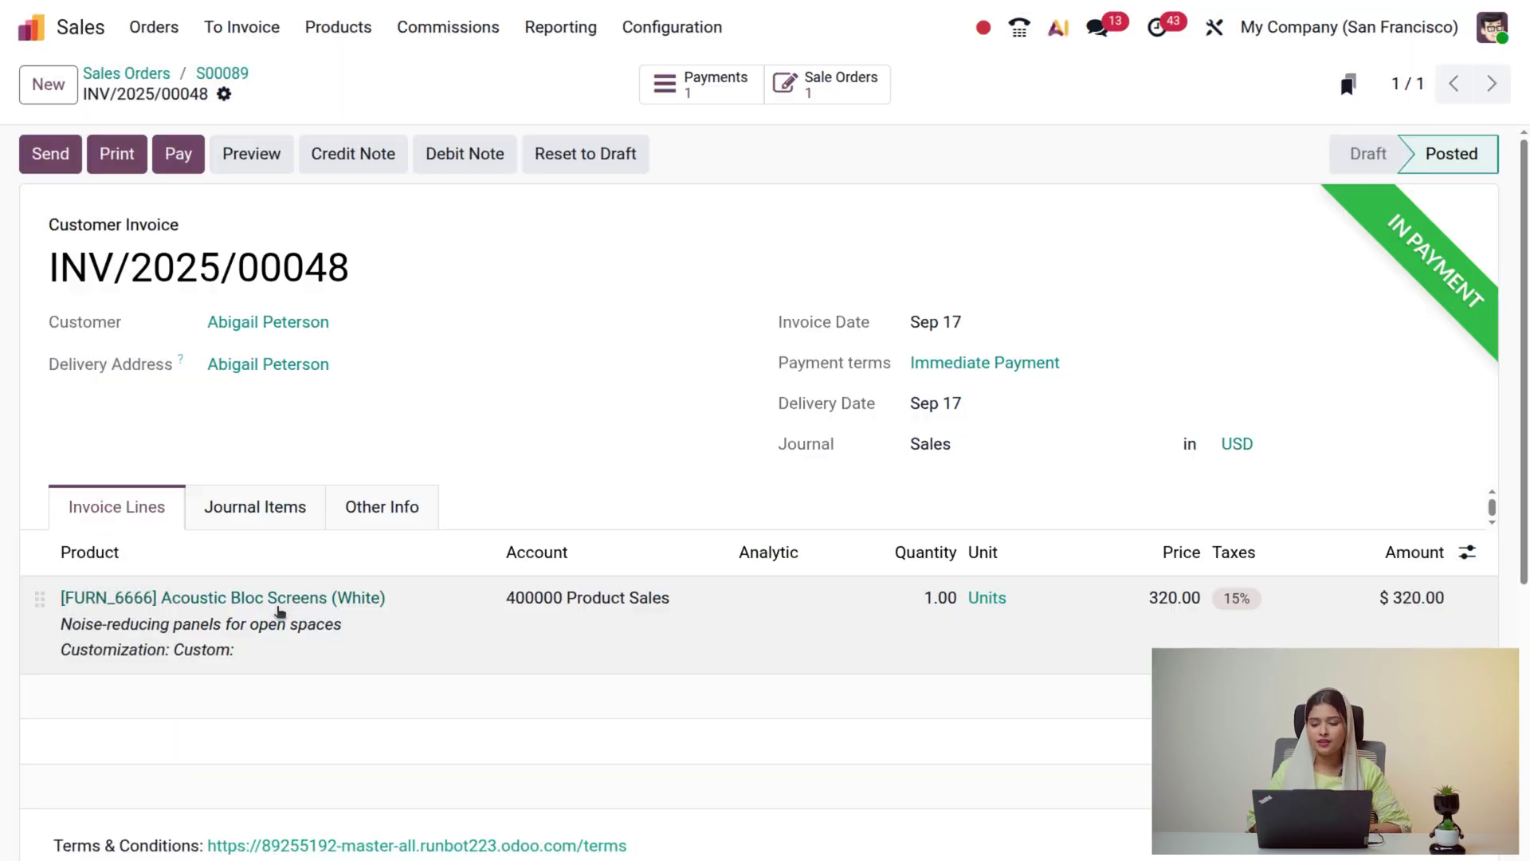